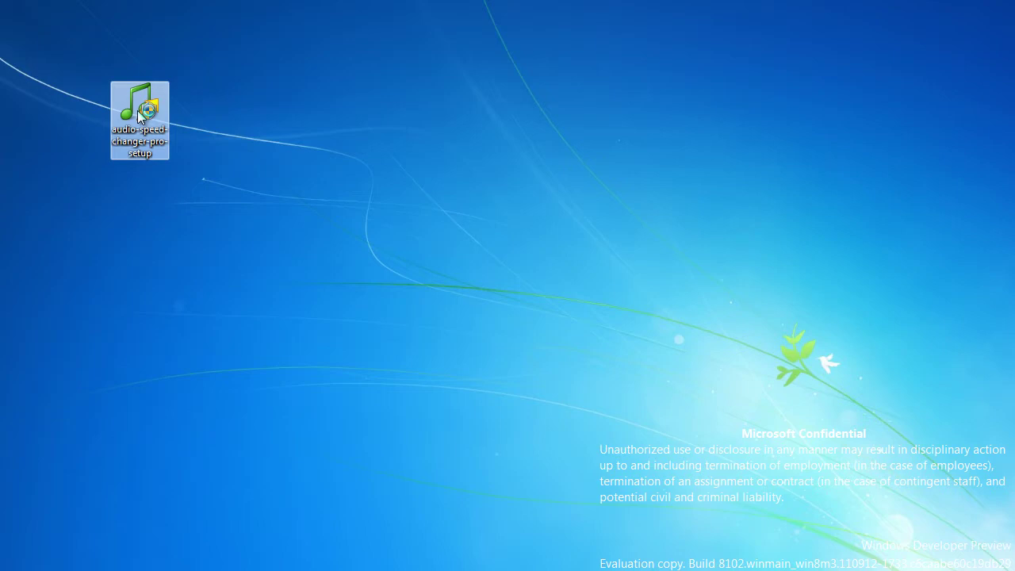
Step: Install Audio Speed Changer Pro 1.4 with the default folders, finishing setup with the readme shown but without running the program
double_click(139, 115)
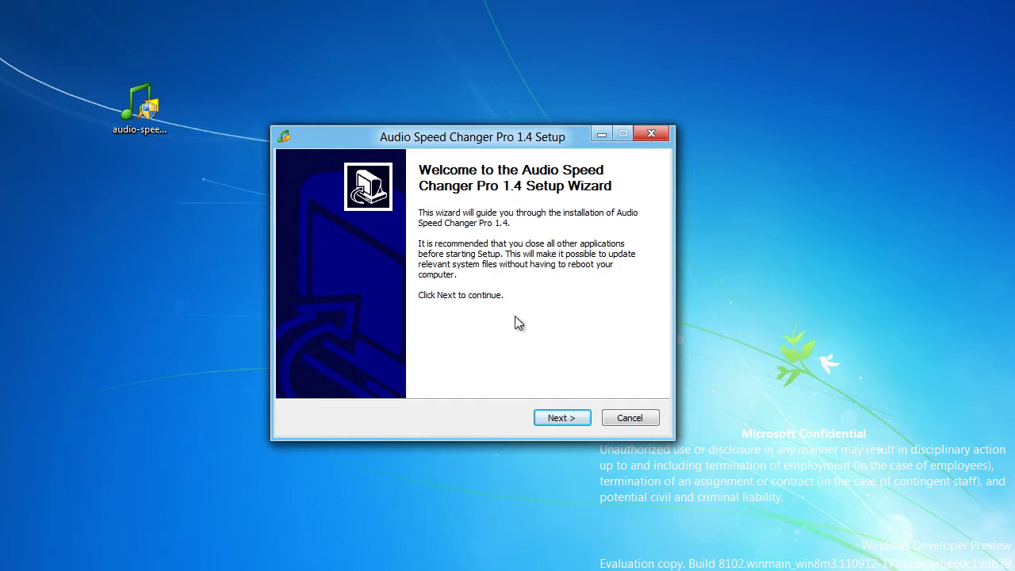
left_click(561, 417)
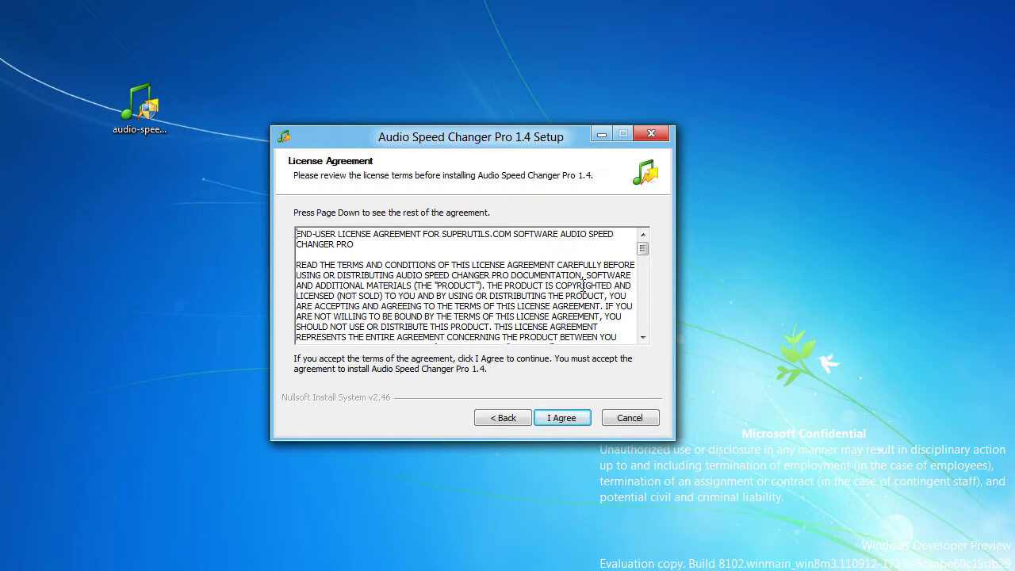
left_click_drag(646, 252, 647, 334)
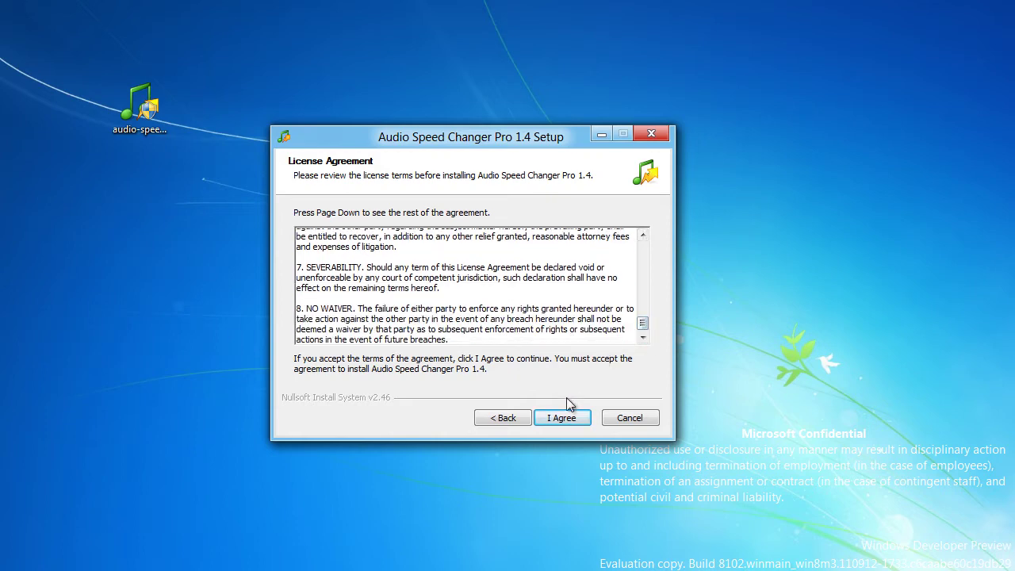
left_click(562, 417)
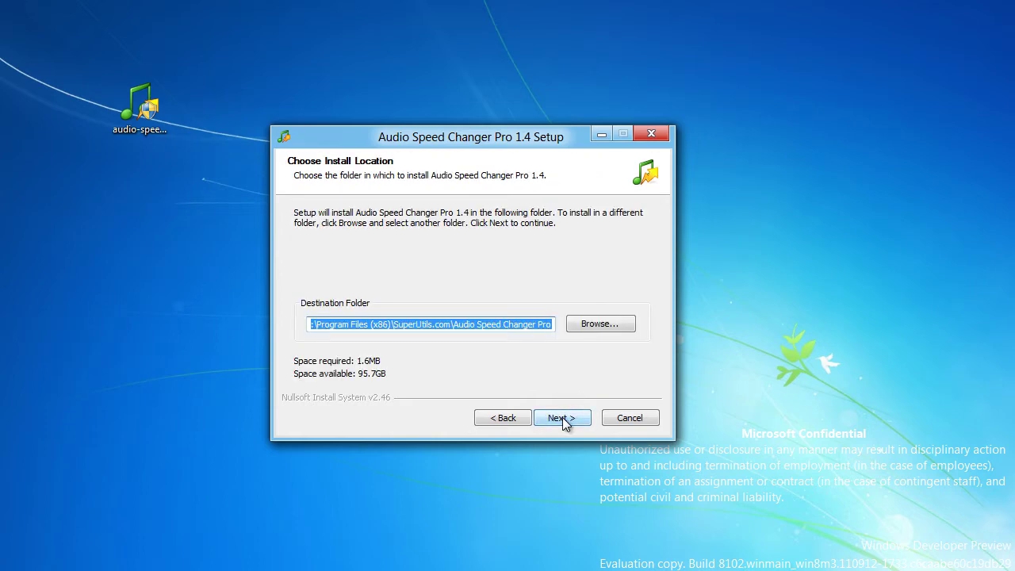
left_click(562, 417)
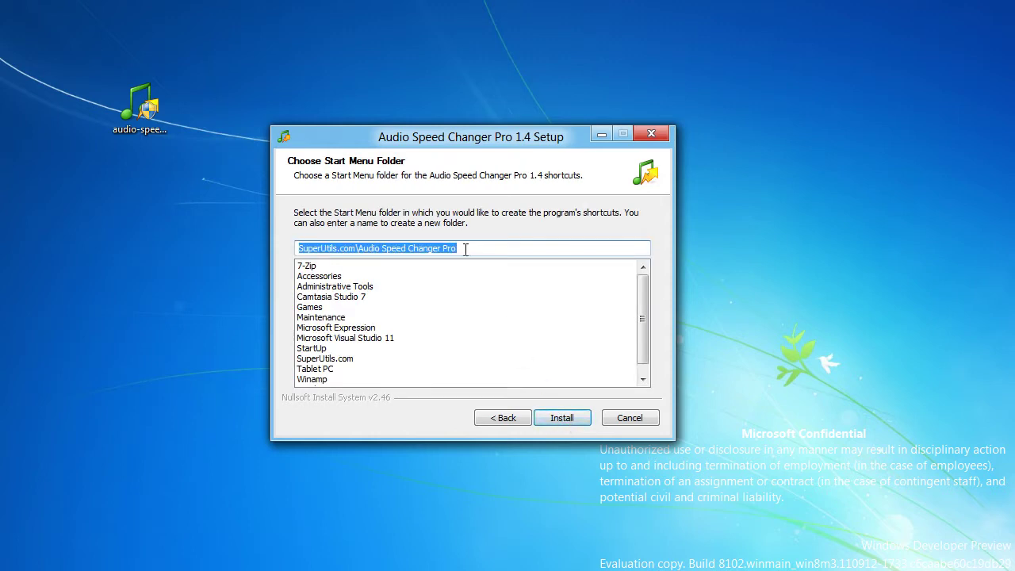
left_click(562, 416)
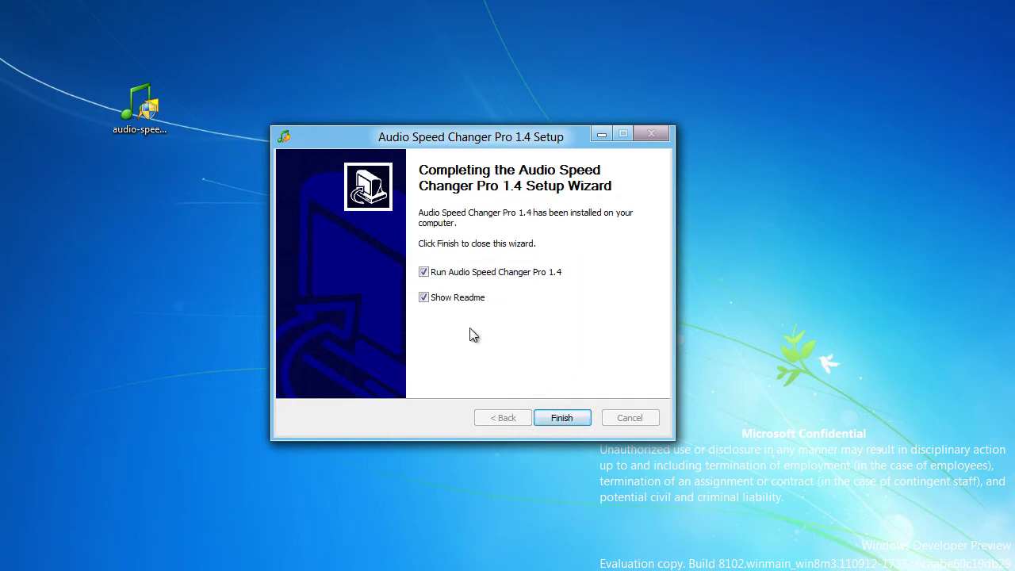
left_click(431, 275)
left_click(561, 418)
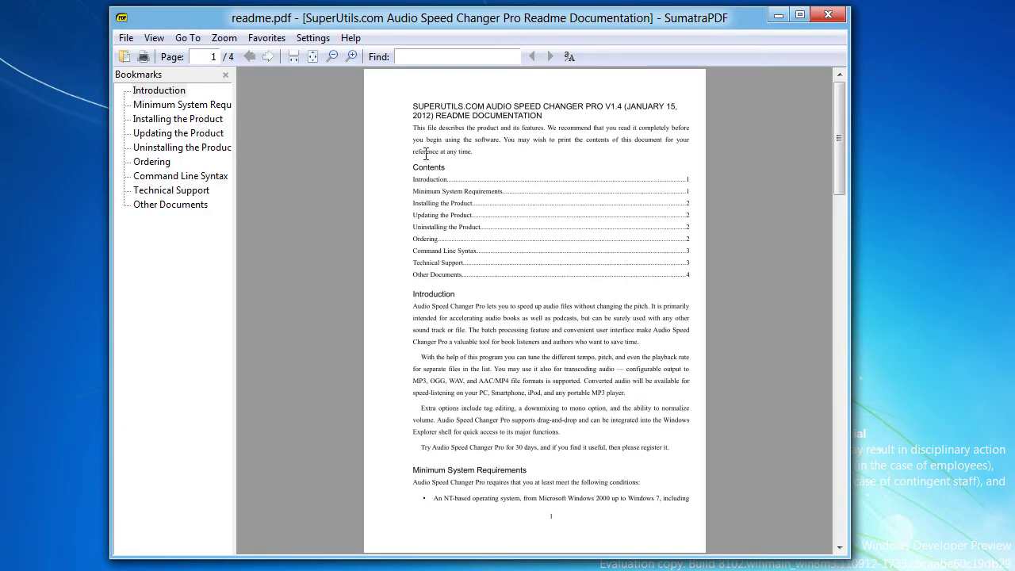
Step: Read the readme at page width from the introduction through system requirements to the command line syntax, and close it
left_click(291, 58)
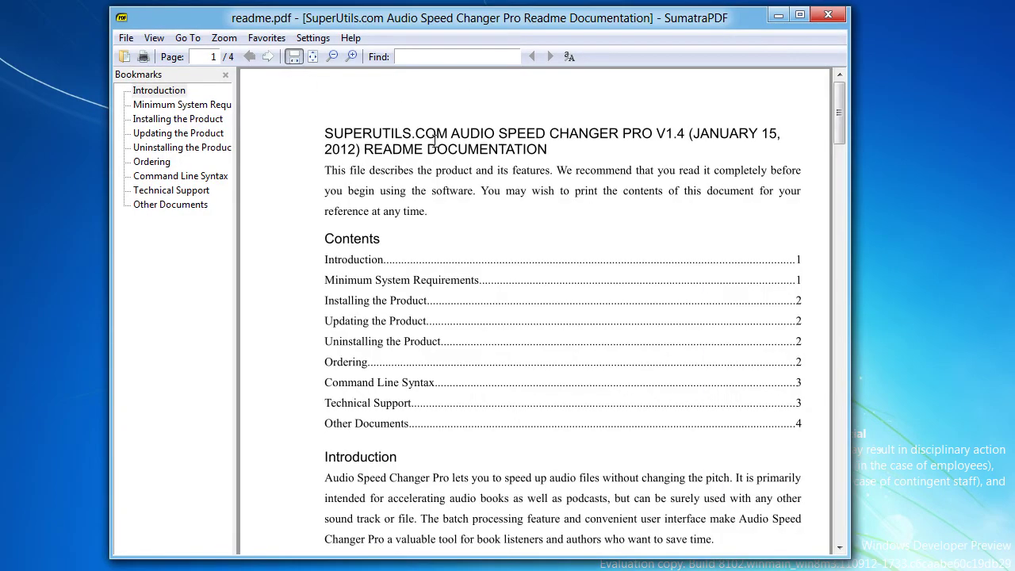
scroll(519, 173, "down", 8)
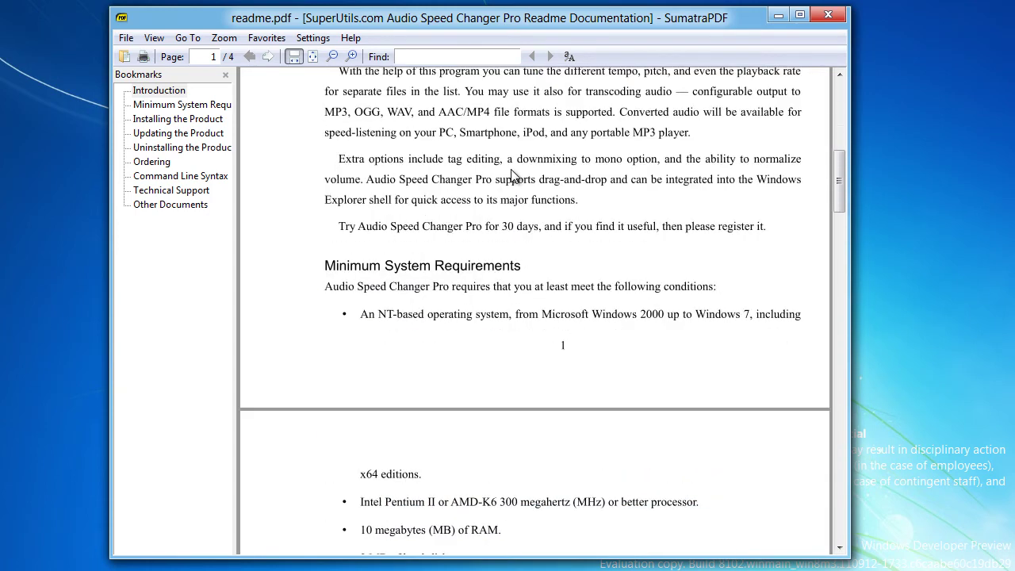
scroll(512, 170, "down", 3)
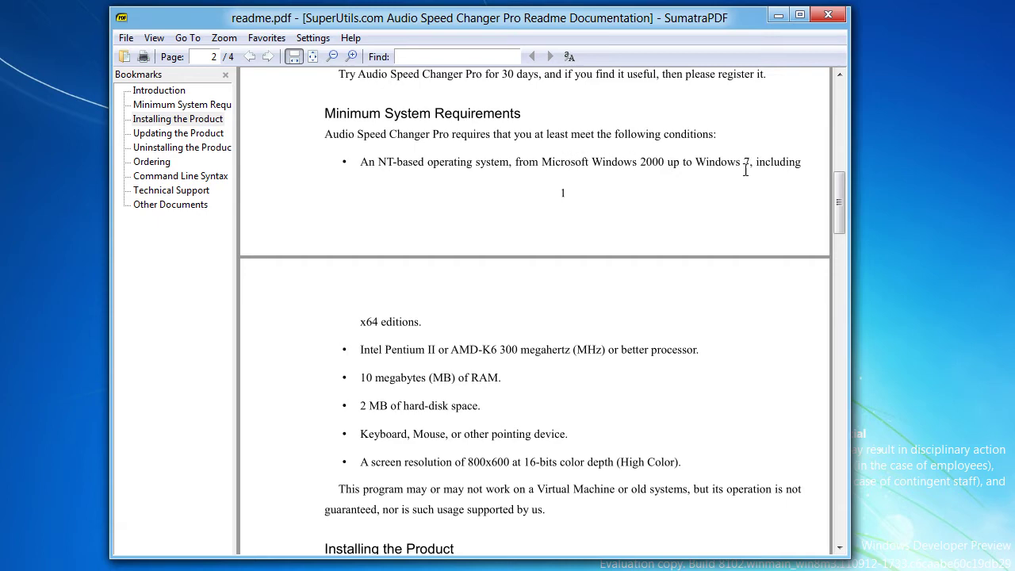
scroll(428, 322, "down", 2)
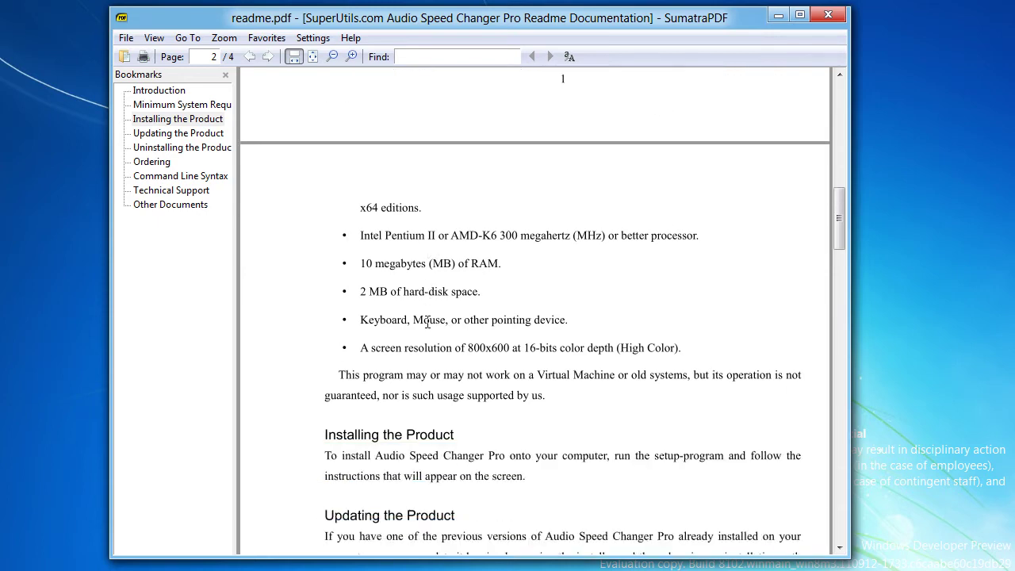
scroll(427, 322, "down", 6)
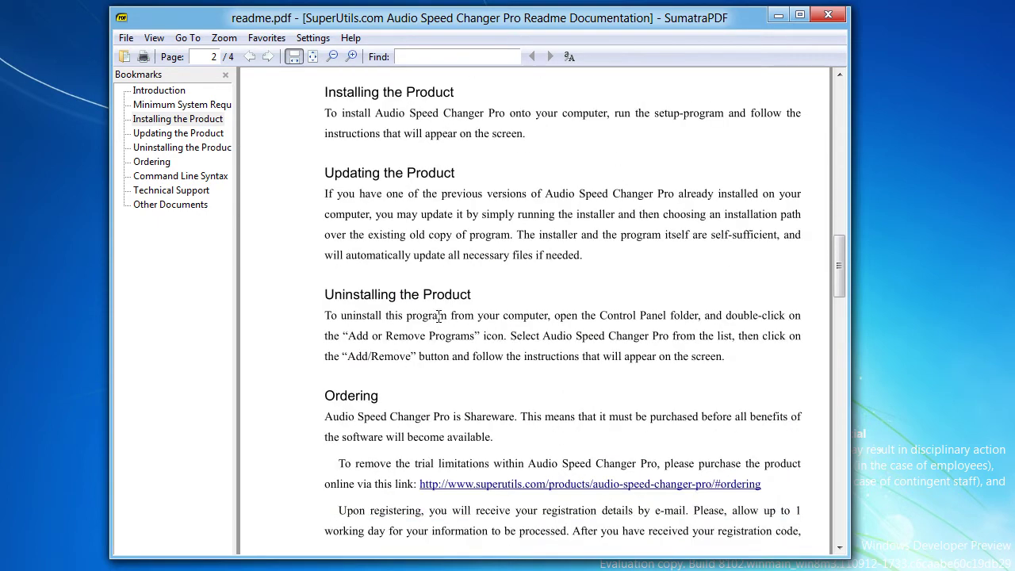
scroll(438, 317, "down", 7)
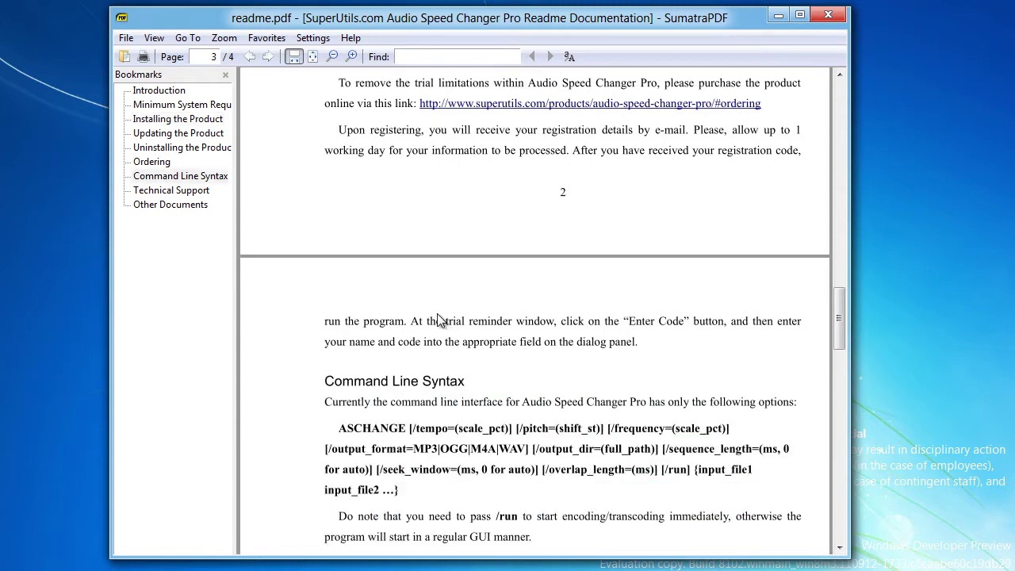
scroll(438, 317, "down", 4)
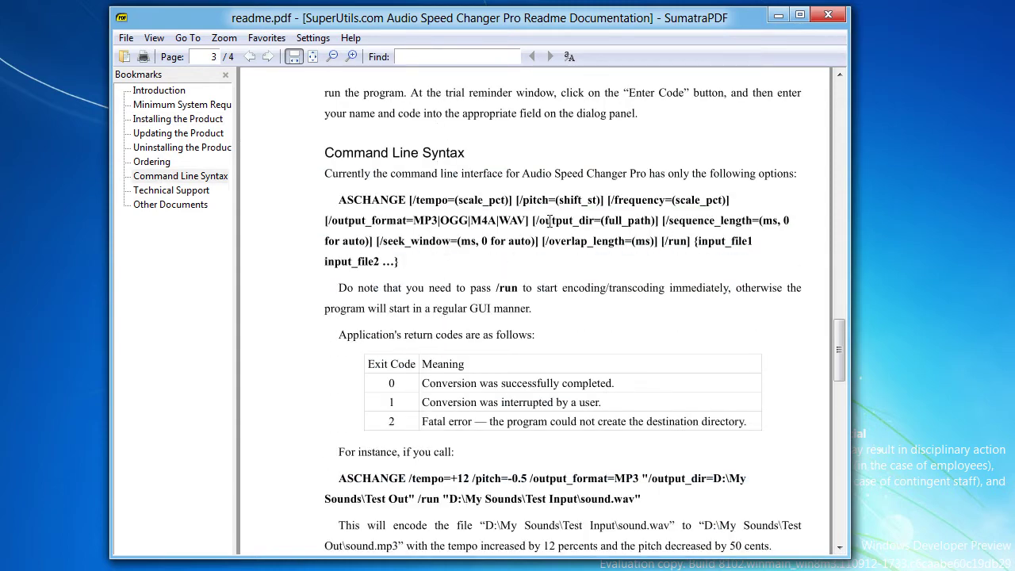
left_click(829, 18)
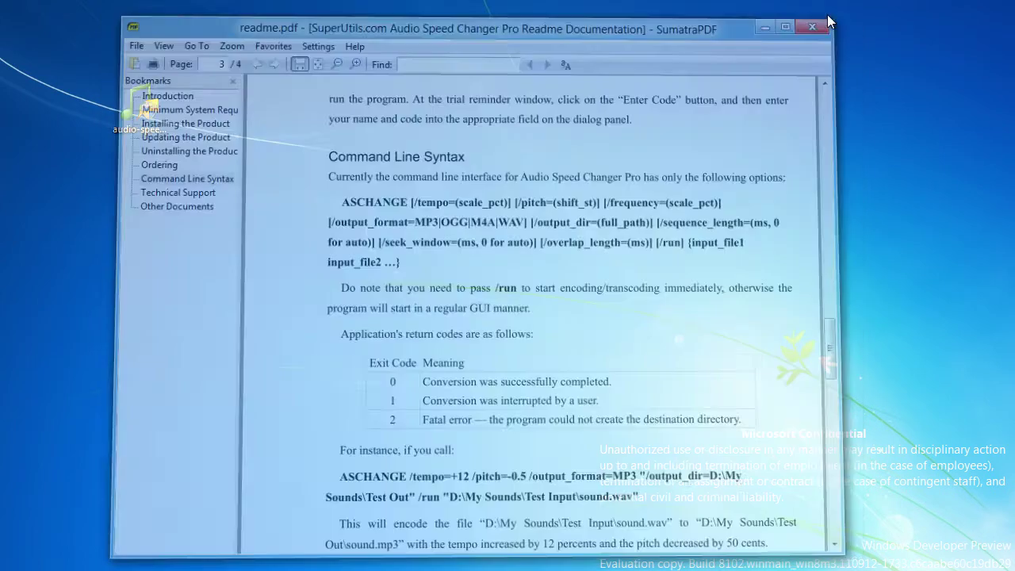
Step: Launch Audio Speed Changer Pro from the desktop, accept the evaluation terms, and move and enlarge its main window
left_click_drag(104, 204, 150, 196)
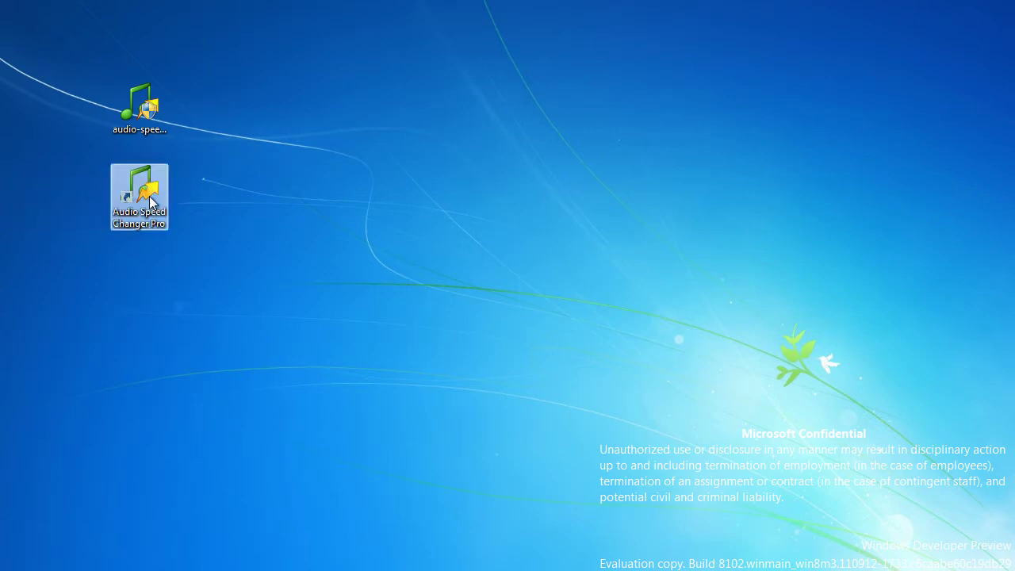
double_click(144, 195)
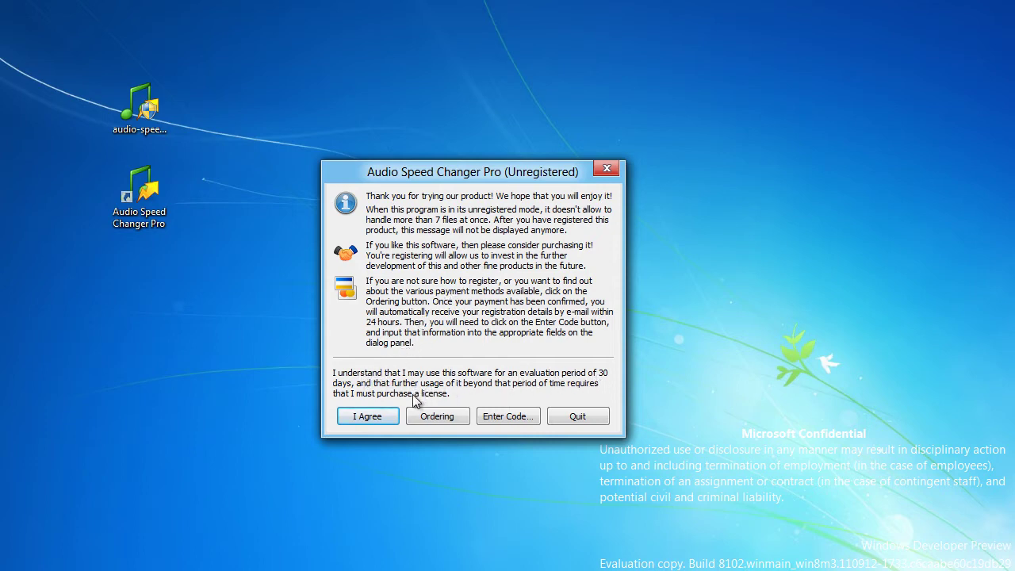
left_click(368, 418)
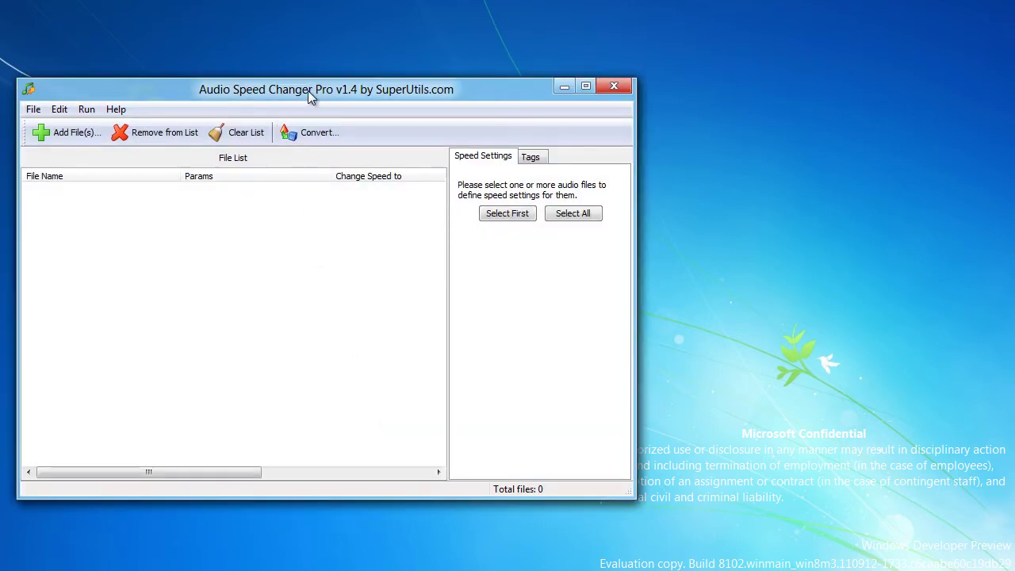
left_click_drag(308, 90, 322, 36)
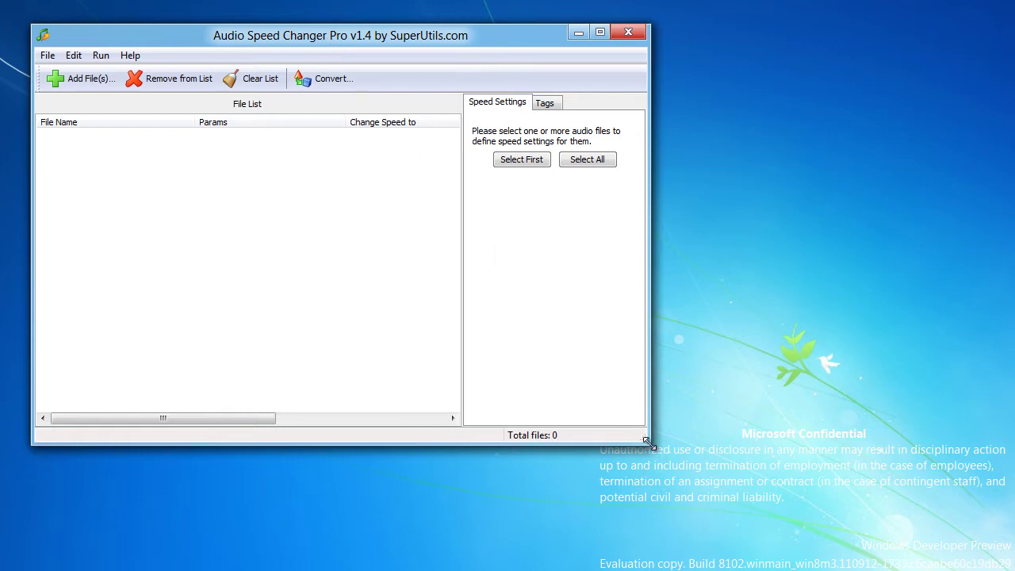
left_click_drag(646, 441, 832, 500)
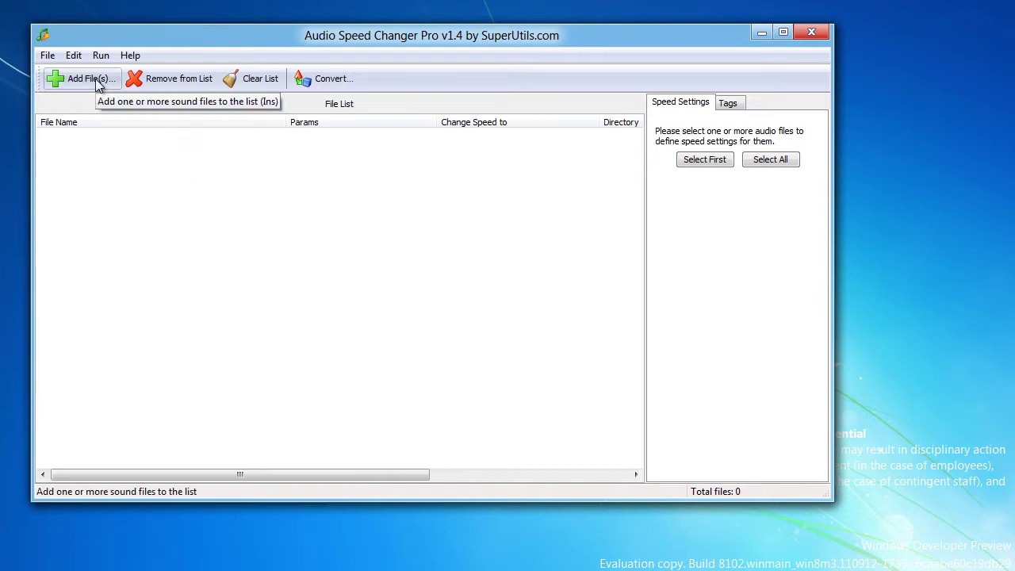
Step: Review the available menu commands, the time-stretching algorithm settings and the program's About information
left_click(46, 57)
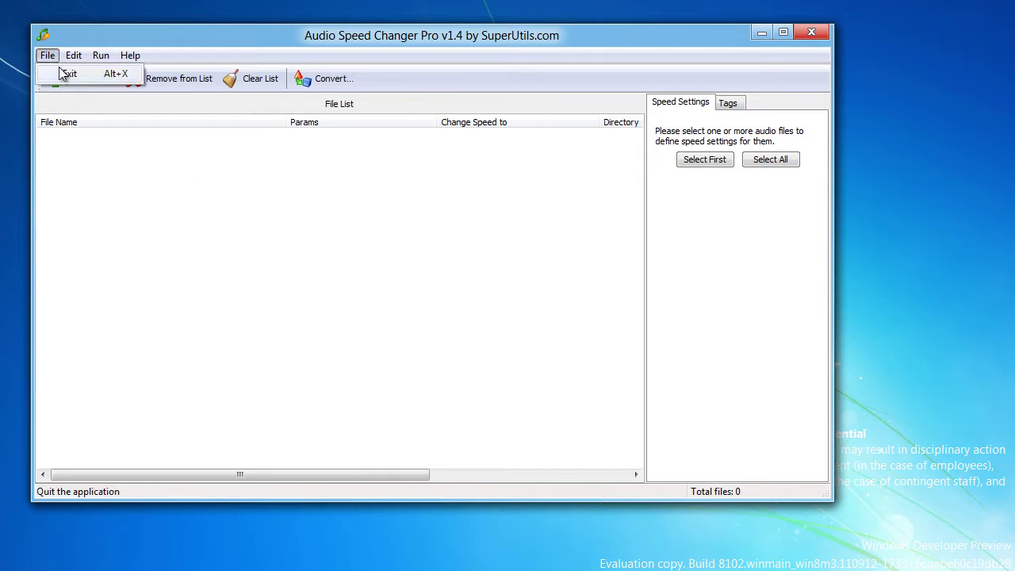
mouse_move(73, 55)
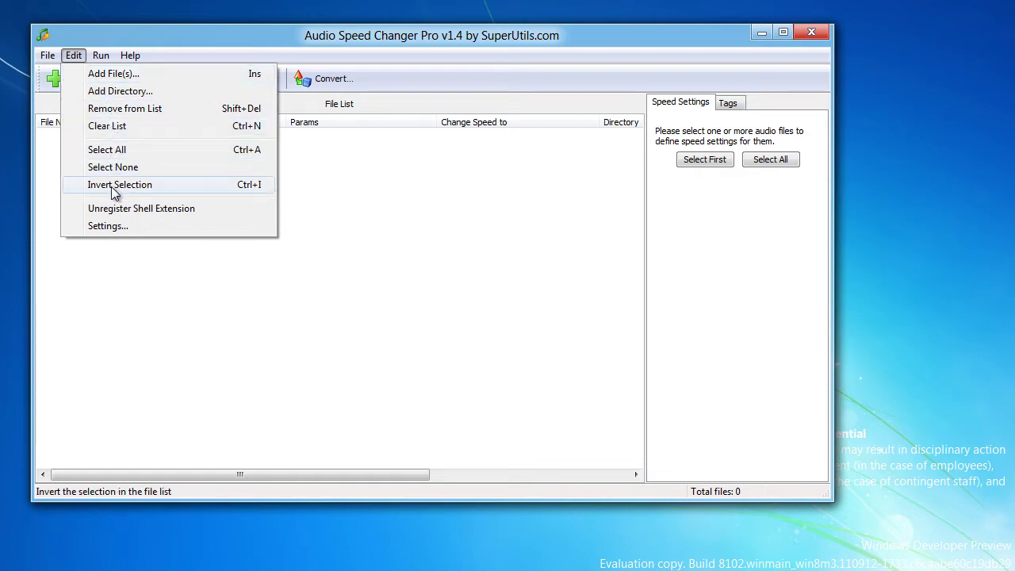
left_click(113, 226)
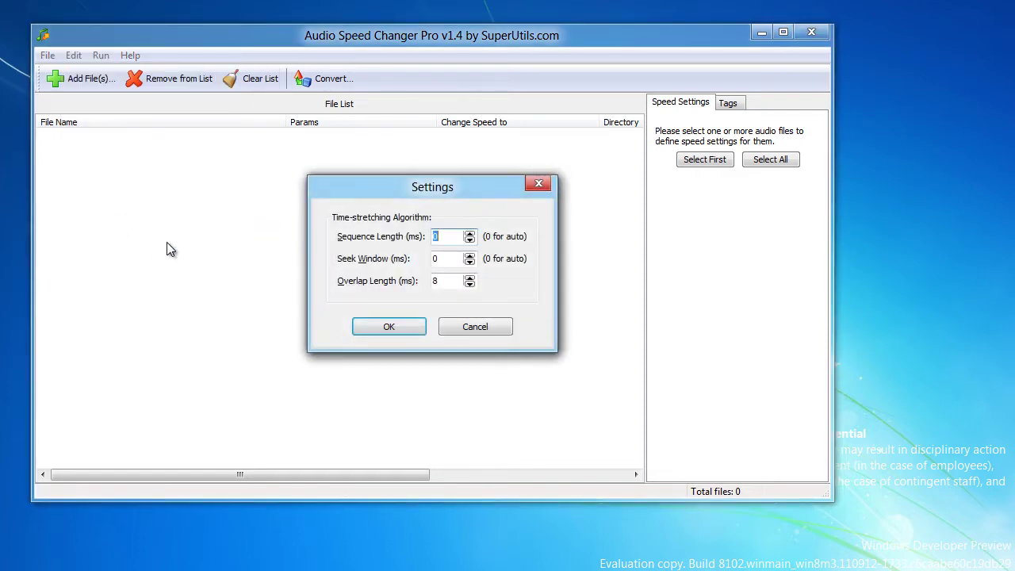
left_click(389, 327)
left_click(101, 55)
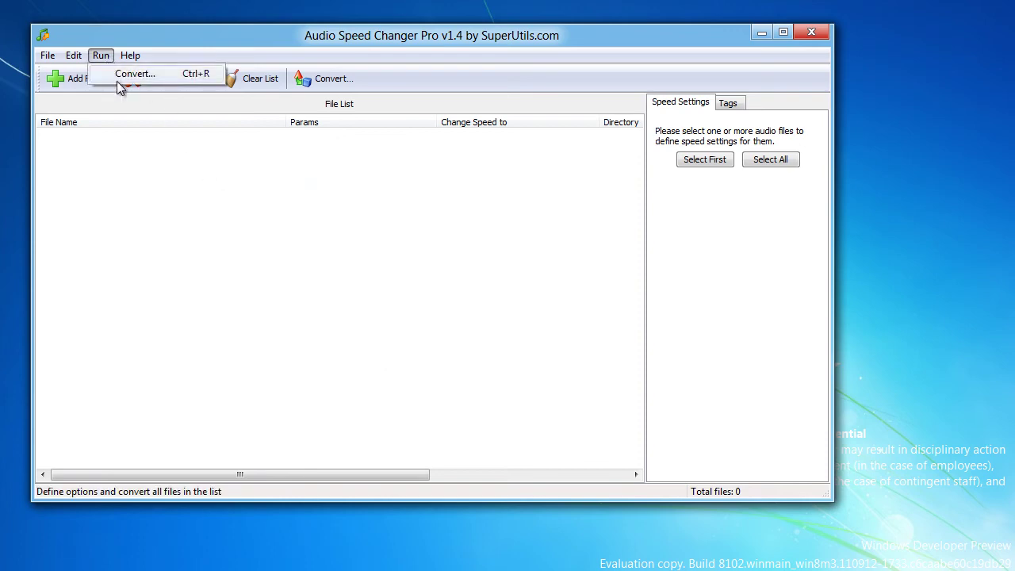
mouse_move(129, 58)
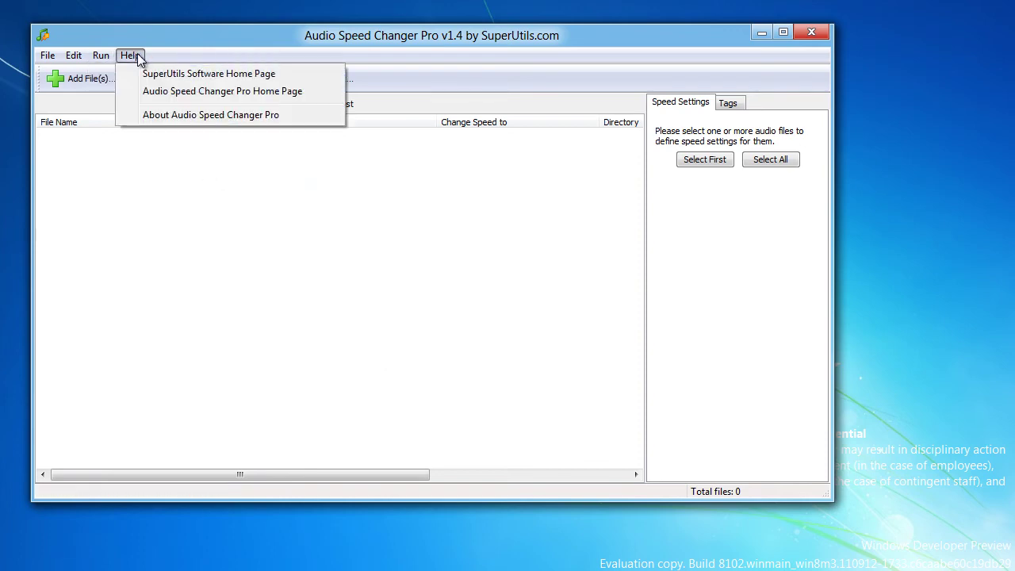
left_click(170, 117)
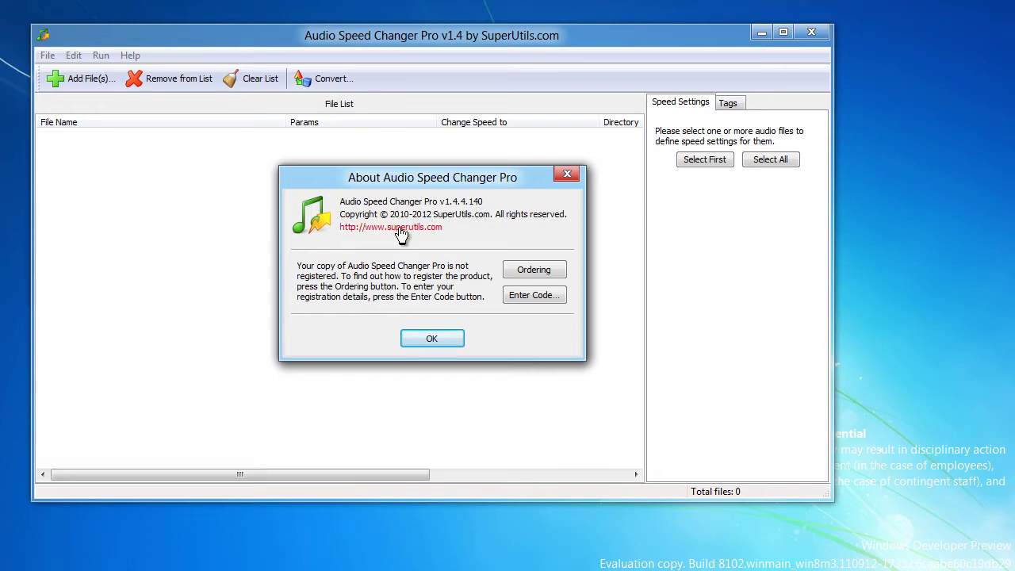
left_click(432, 341)
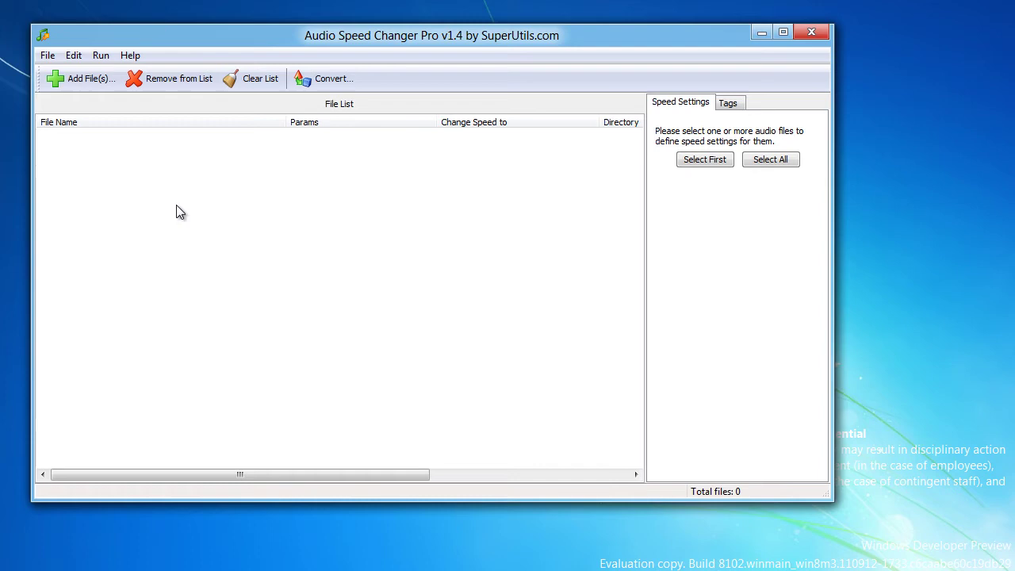
Step: Add Gettysburg.ogg to the file list and start its preview playback
left_click(72, 79)
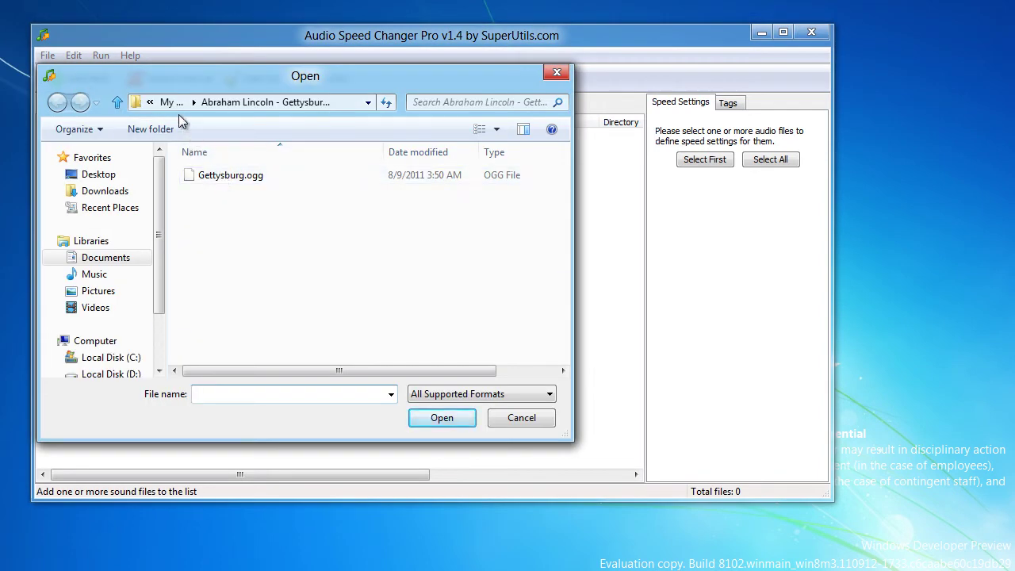
left_click(227, 181)
double_click(227, 181)
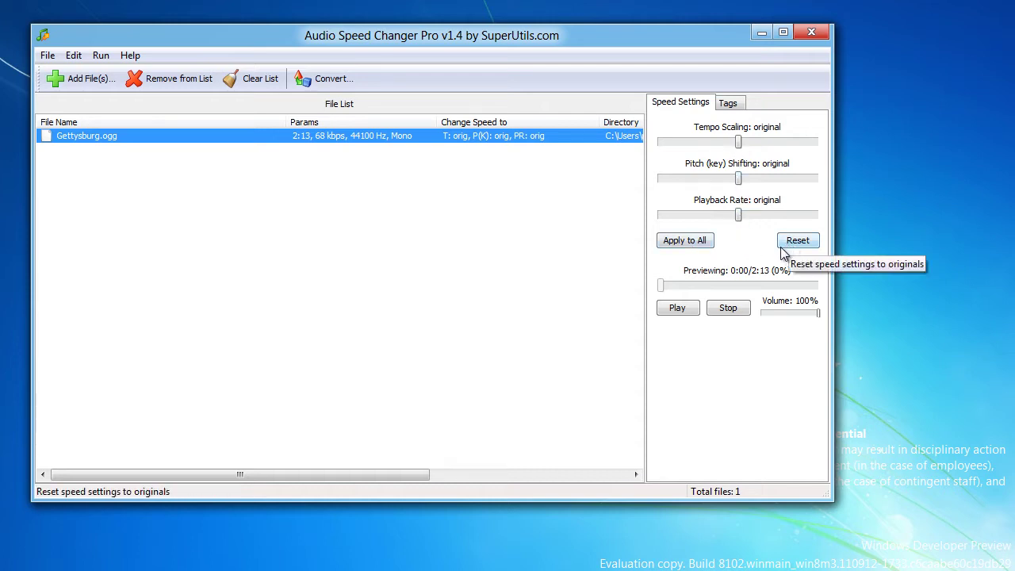
left_click(683, 312)
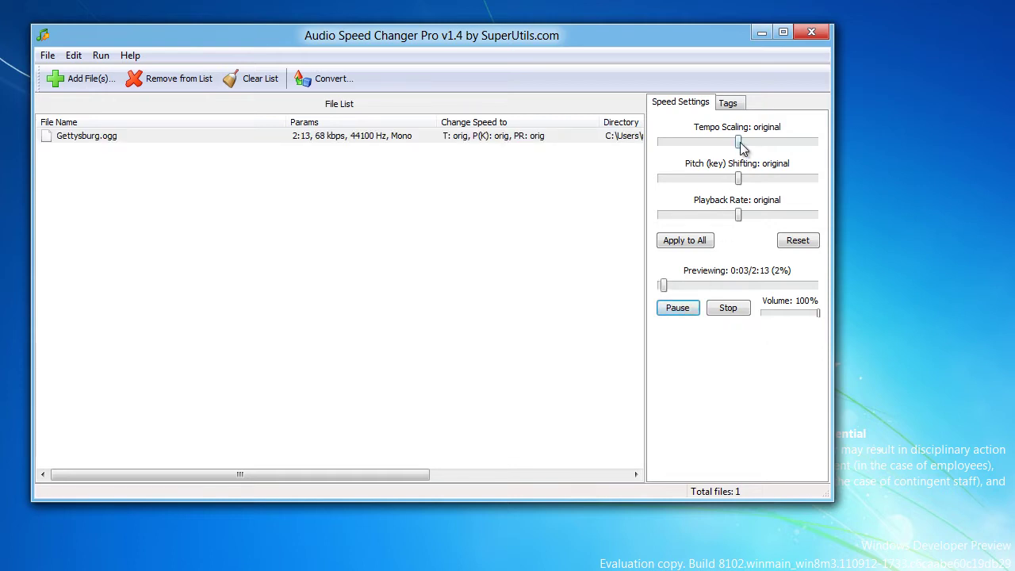
Step: Try tempo scaling at -4%, pitch shifting at -1.5 semitones and playback rate at -28% during the preview, and reset the speed settings
mouse_move(739, 142)
left_mouse_down()
mouse_move(758, 144)
mouse_move(699, 145)
mouse_move(734, 145)
left_mouse_up()
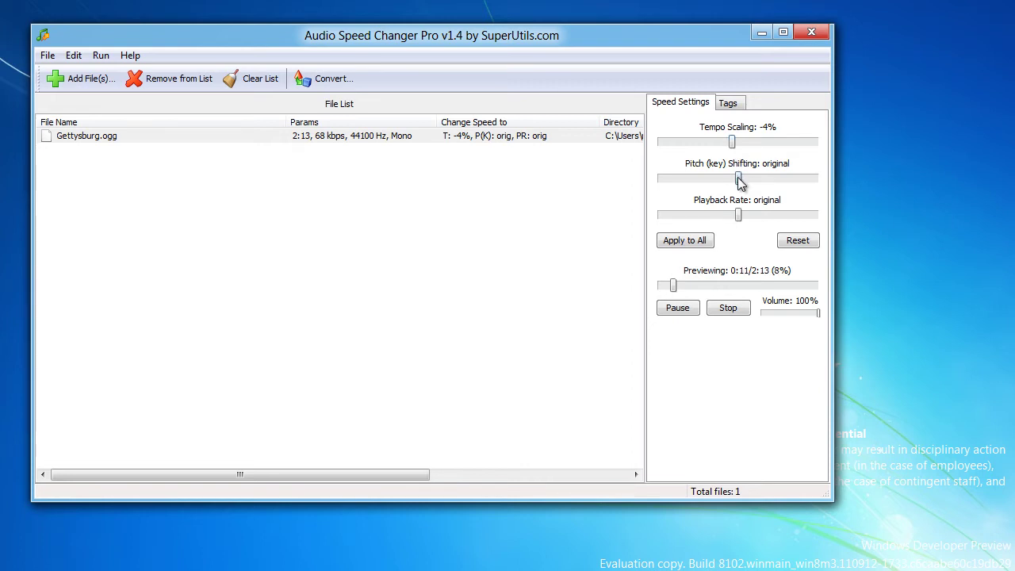
mouse_move(739, 180)
left_mouse_down()
mouse_move(783, 183)
mouse_move(700, 180)
mouse_move(726, 182)
left_mouse_up()
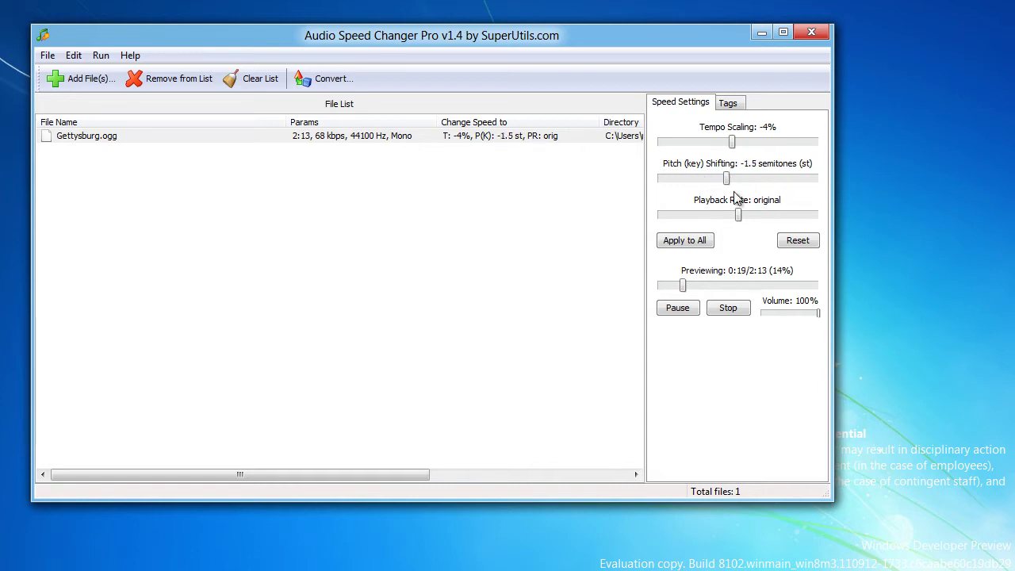
left_click_drag(741, 215, 710, 222)
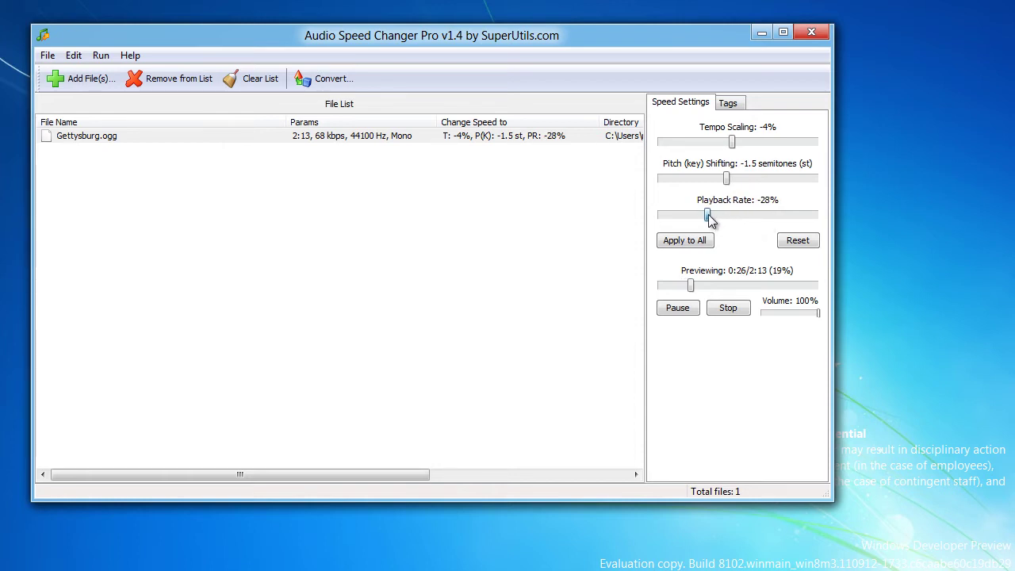
left_click(805, 247)
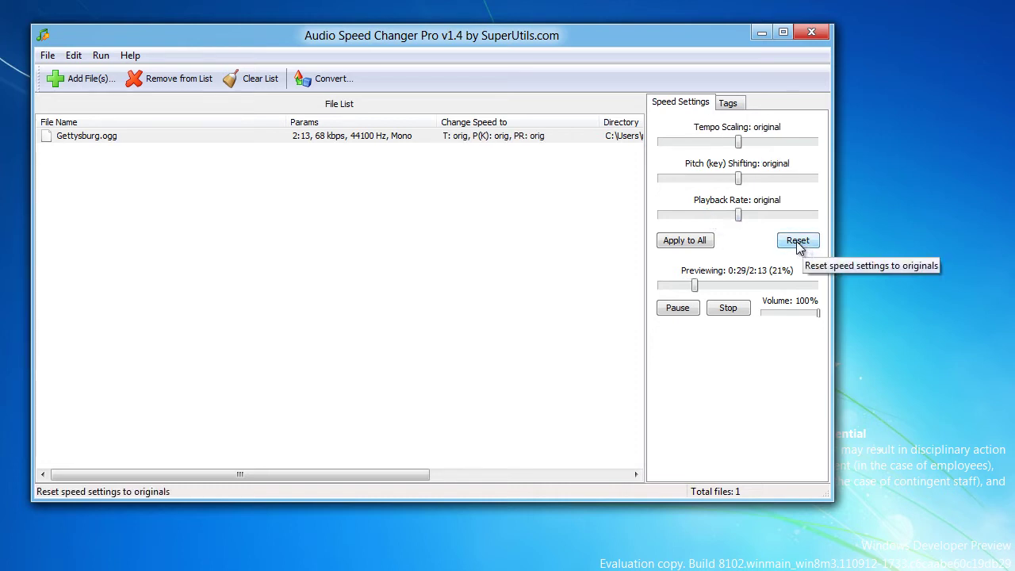
Step: Turn on automatic track numbering for Gettysburg.ogg and set its tempo scaling to +14% and pitch shifting to +0.5 semitones
left_click(735, 105)
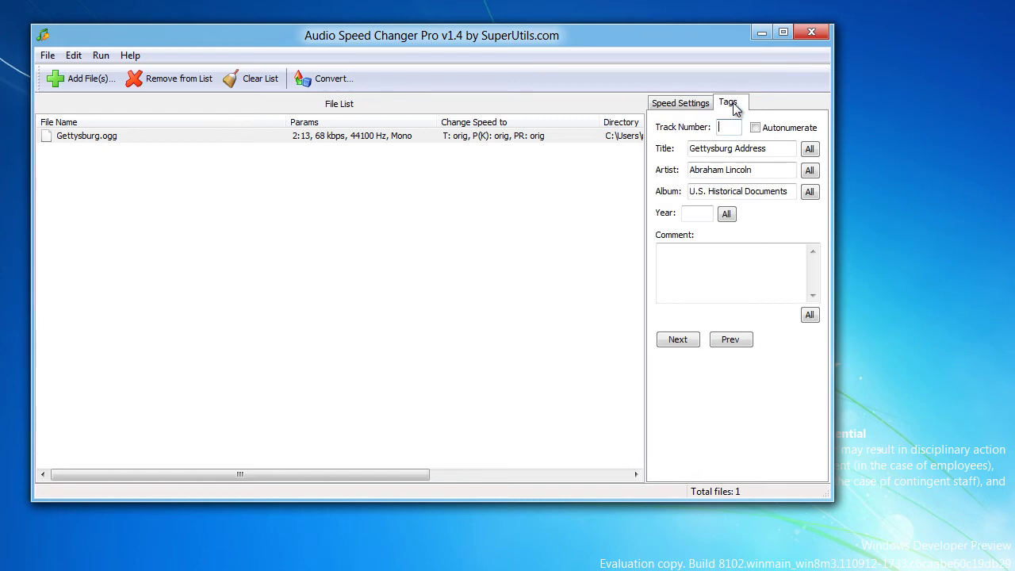
left_click(772, 135)
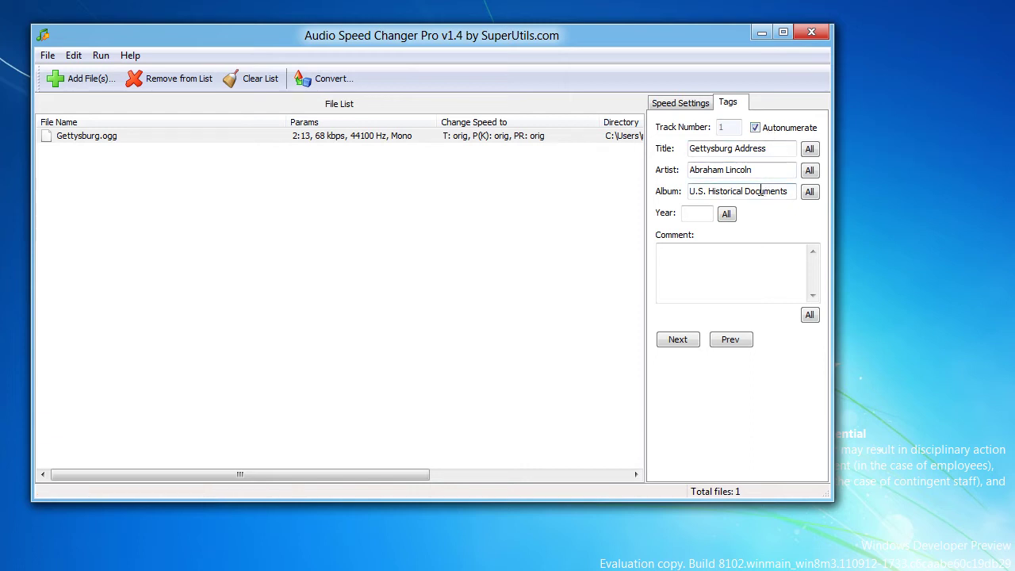
left_click(685, 107)
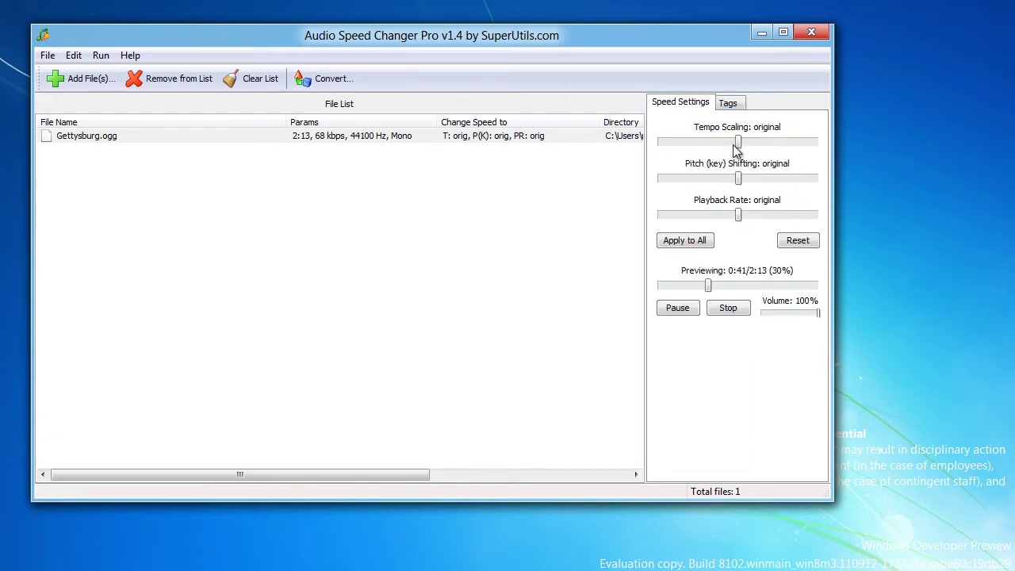
left_click_drag(743, 145, 752, 146)
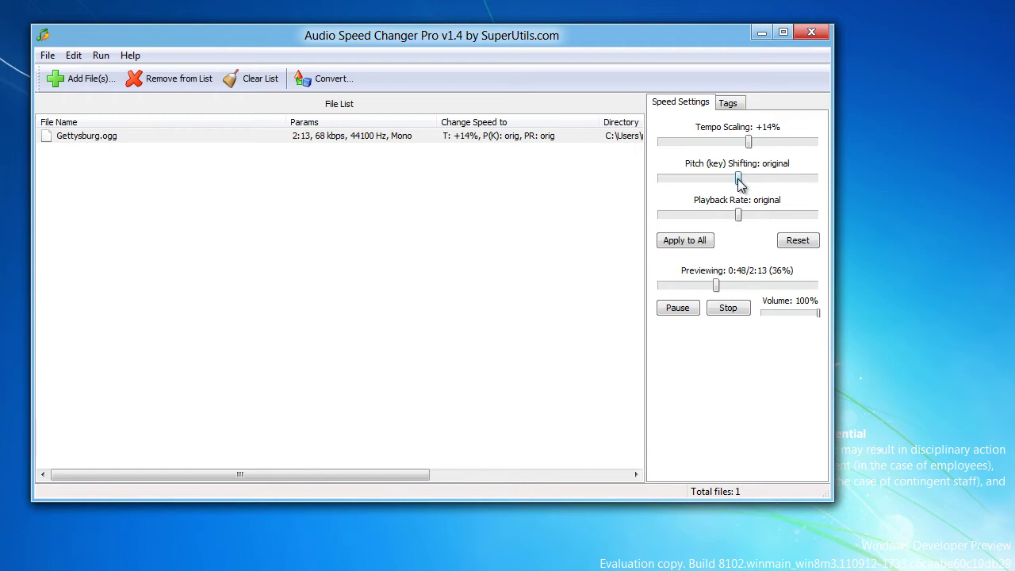
left_click_drag(738, 181, 741, 183)
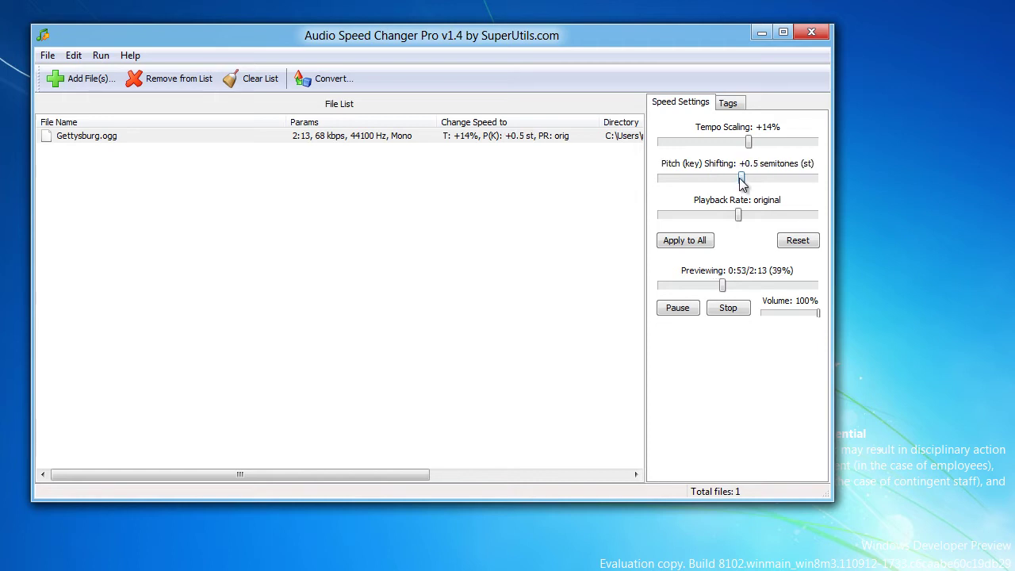
Step: Start the conversion setup and create a Test Output folder inside My Audiobooks as the destination folder
left_click(321, 82)
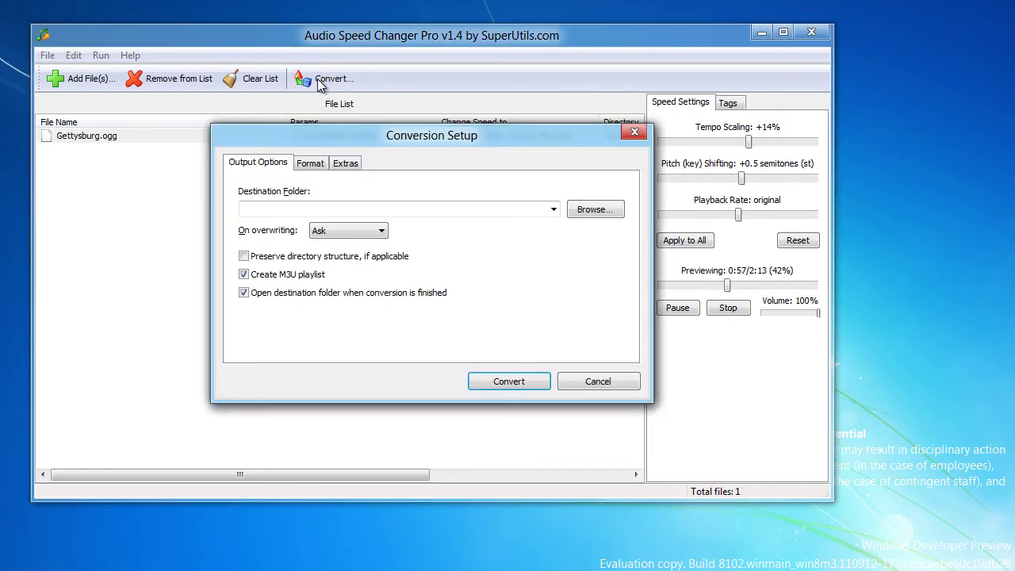
left_click(591, 211)
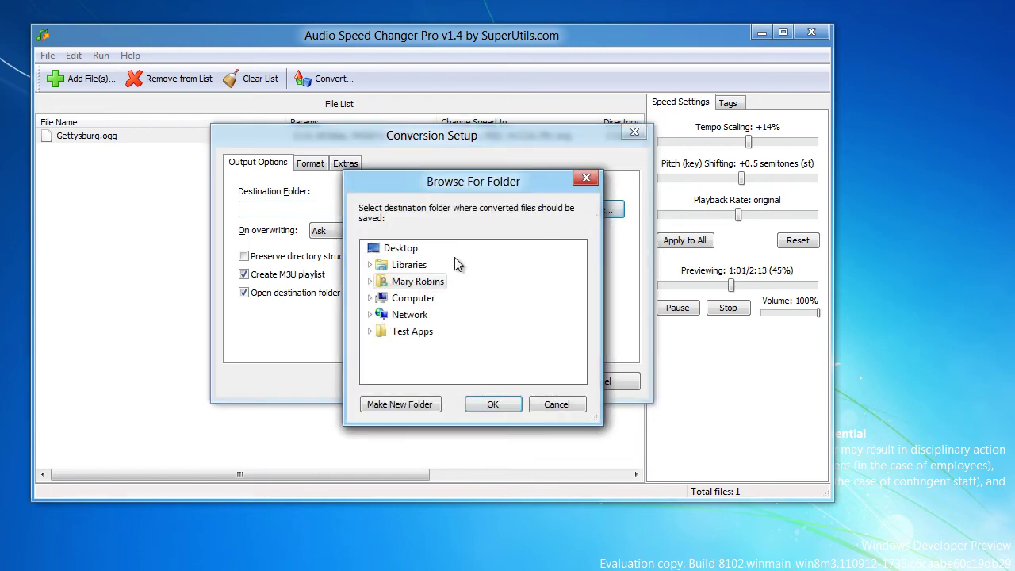
left_click(370, 265)
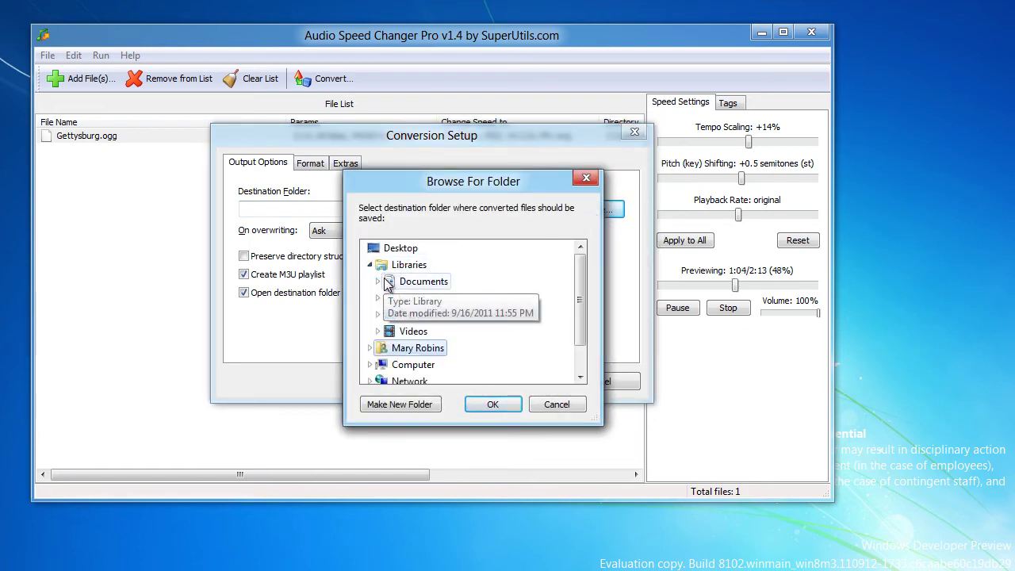
left_click(378, 282)
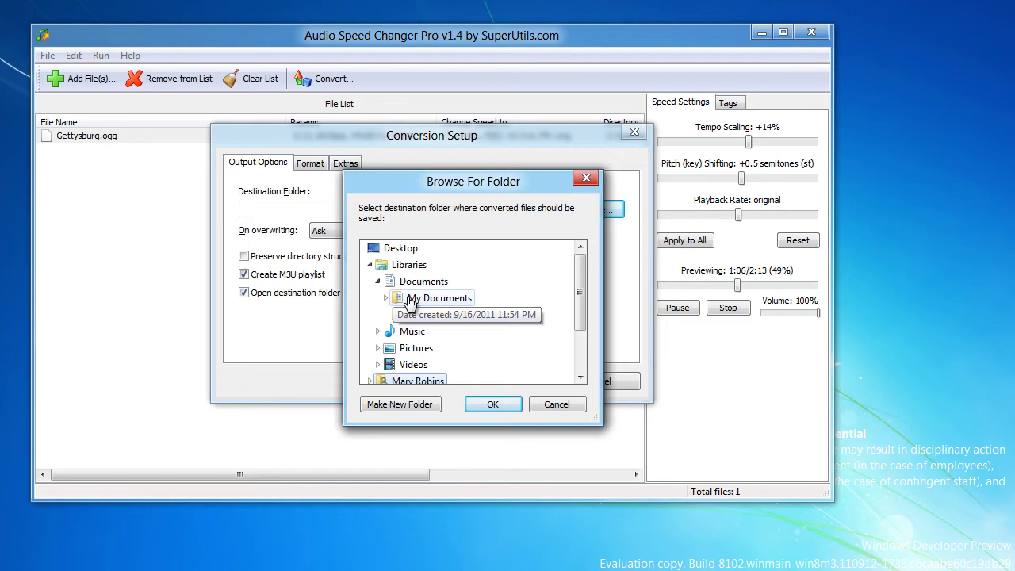
left_click(385, 298)
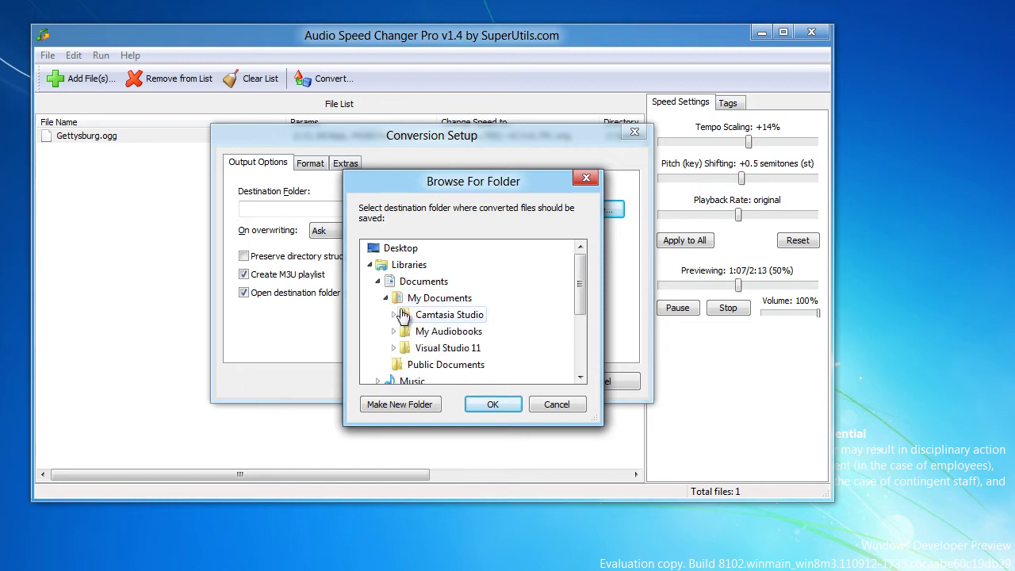
double_click(444, 331)
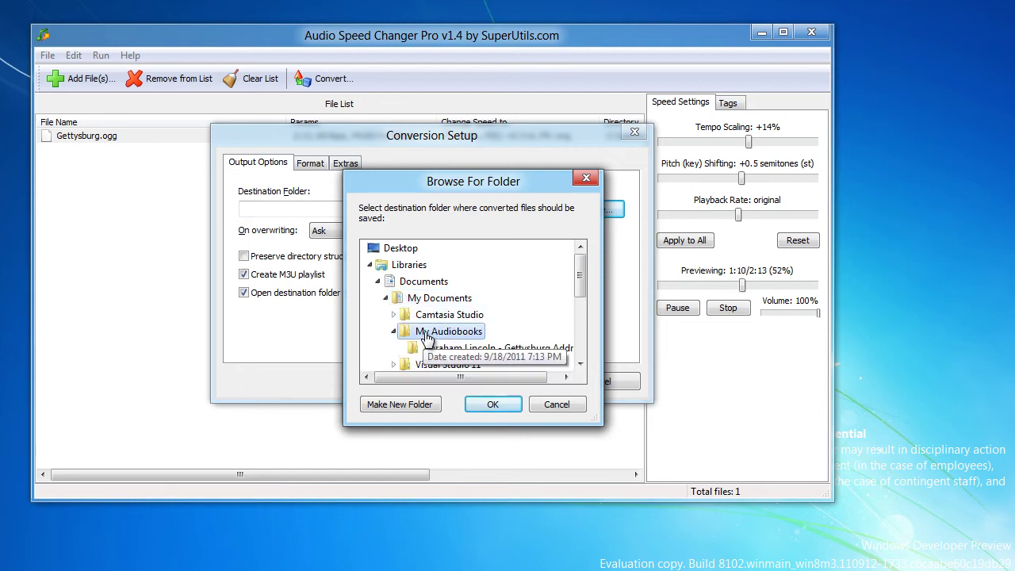
left_click(422, 407)
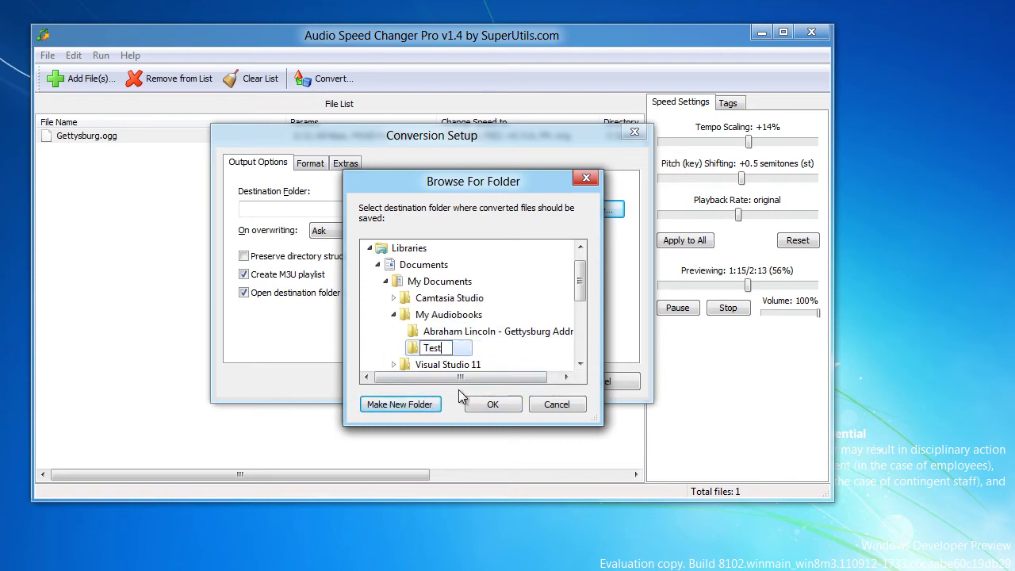
type("Output")
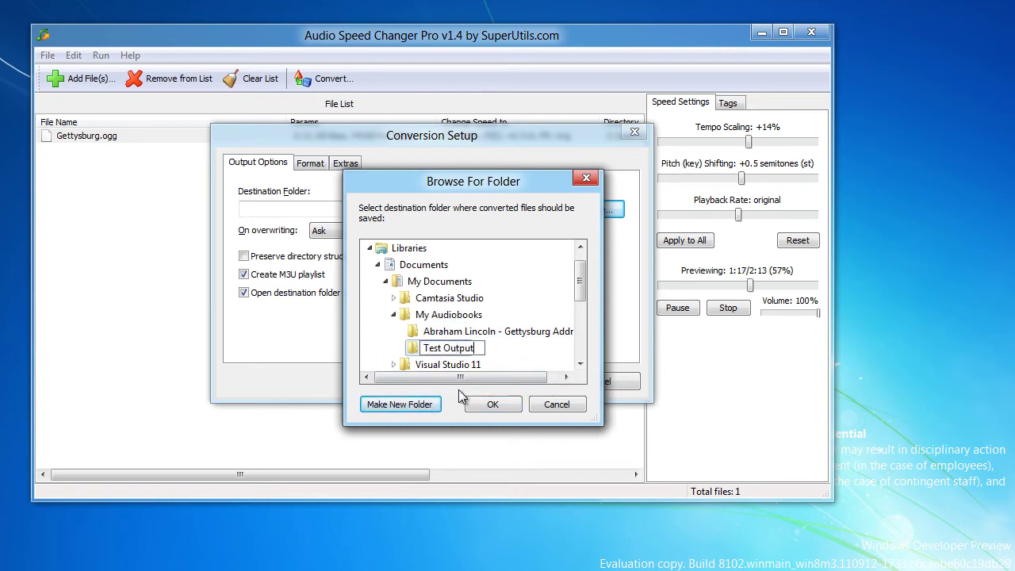
left_click(489, 405)
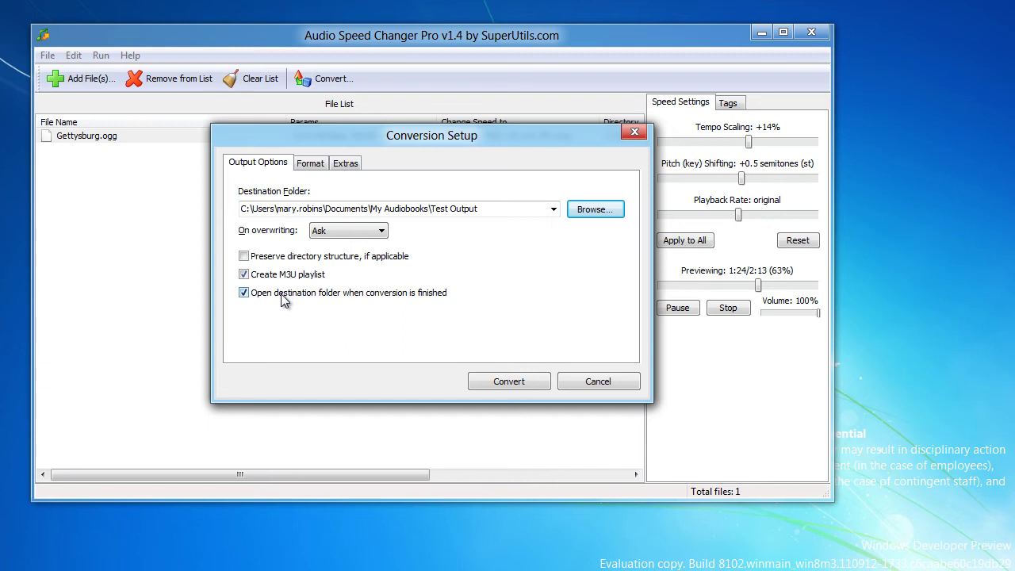
Step: Raise the MP3 algorithm quality about a third of the way toward maximum, moving the conversion setup dialog clear of the file details
left_click(311, 165)
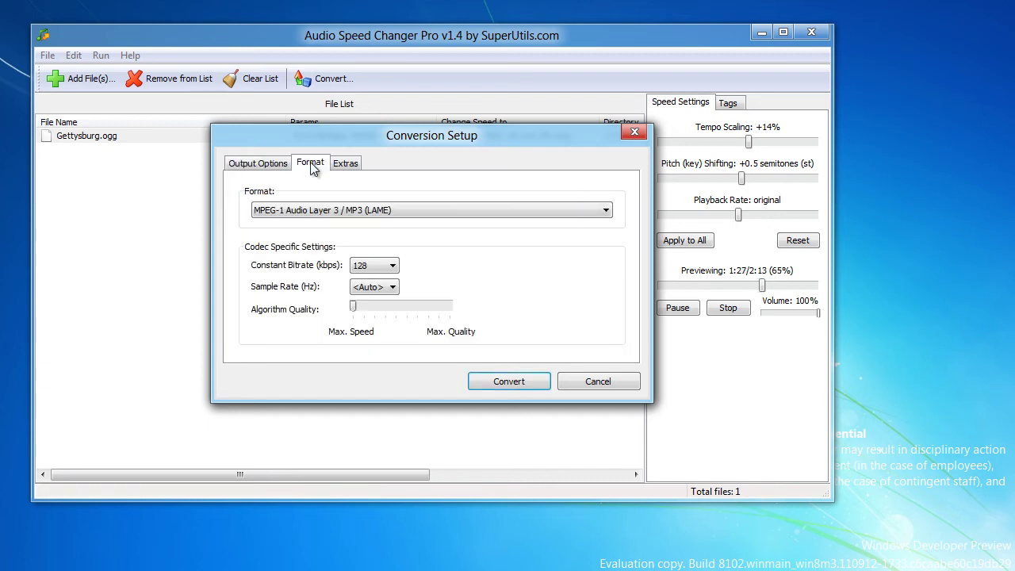
left_click_drag(313, 141, 302, 179)
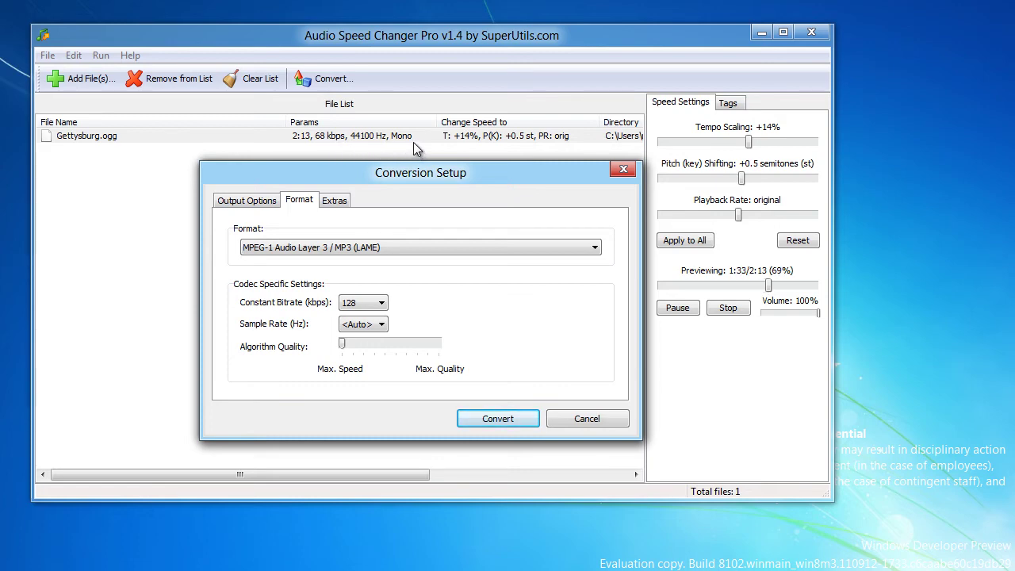
left_click(361, 327)
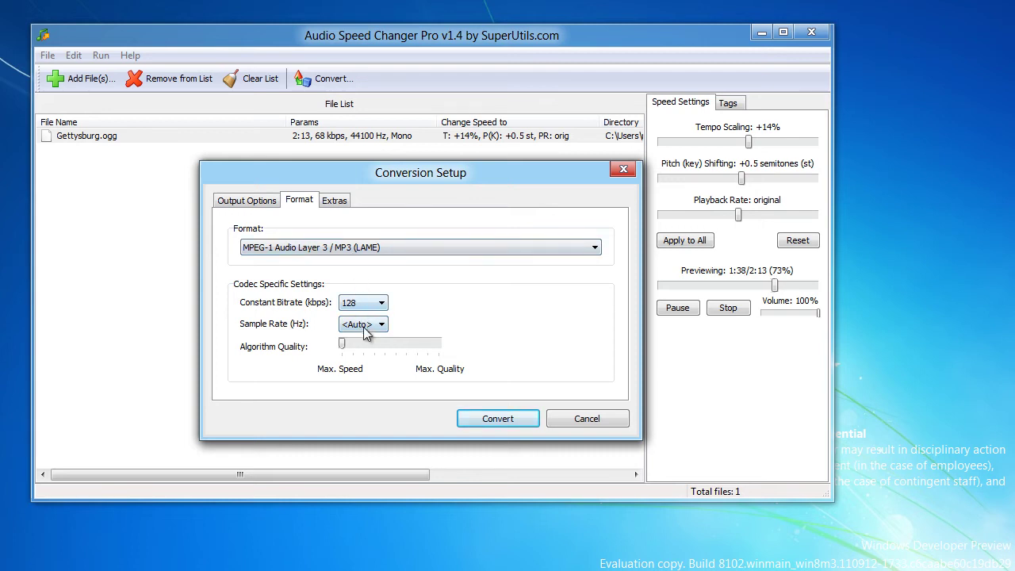
left_click(345, 347)
left_click_drag(345, 347, 376, 344)
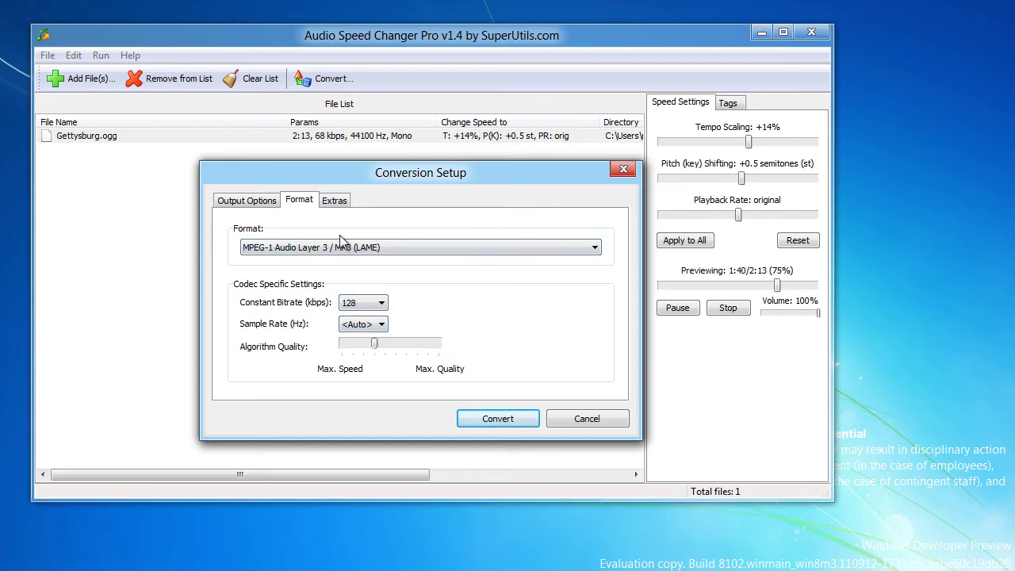
Step: Check the extra conversion options, then run the conversion and agree to the evaluation terms
left_click(339, 202)
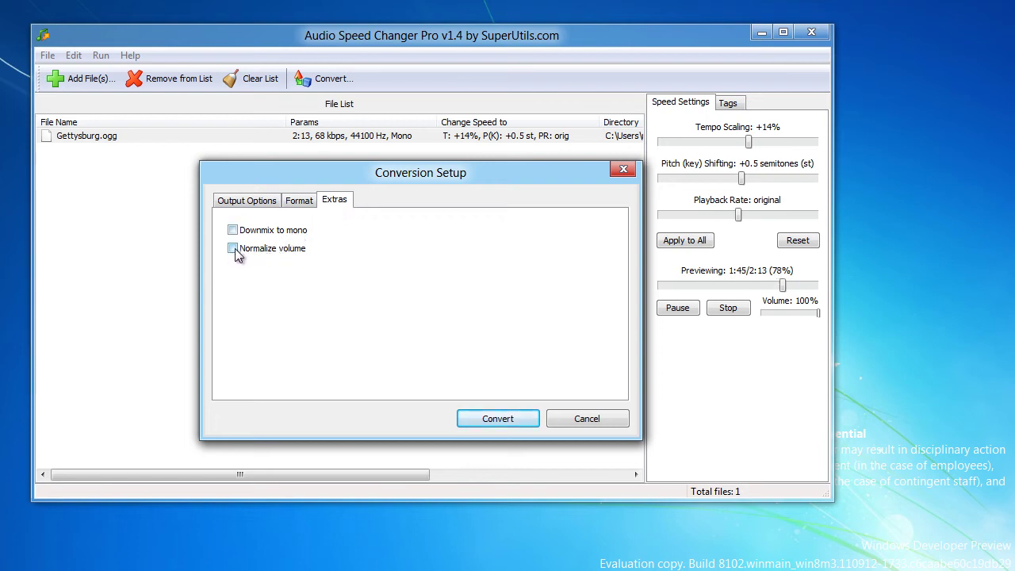
left_click(503, 419)
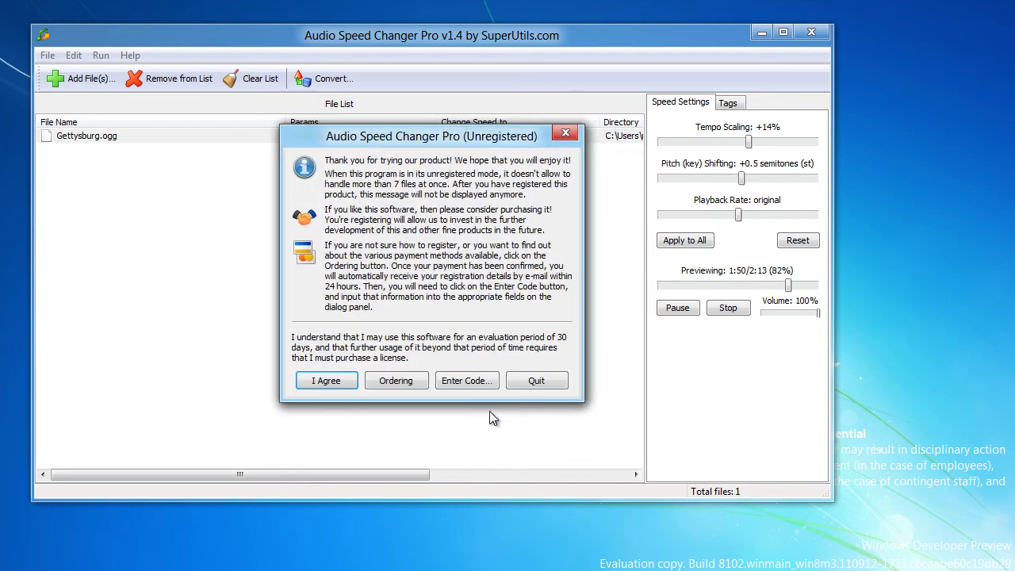
left_click(329, 381)
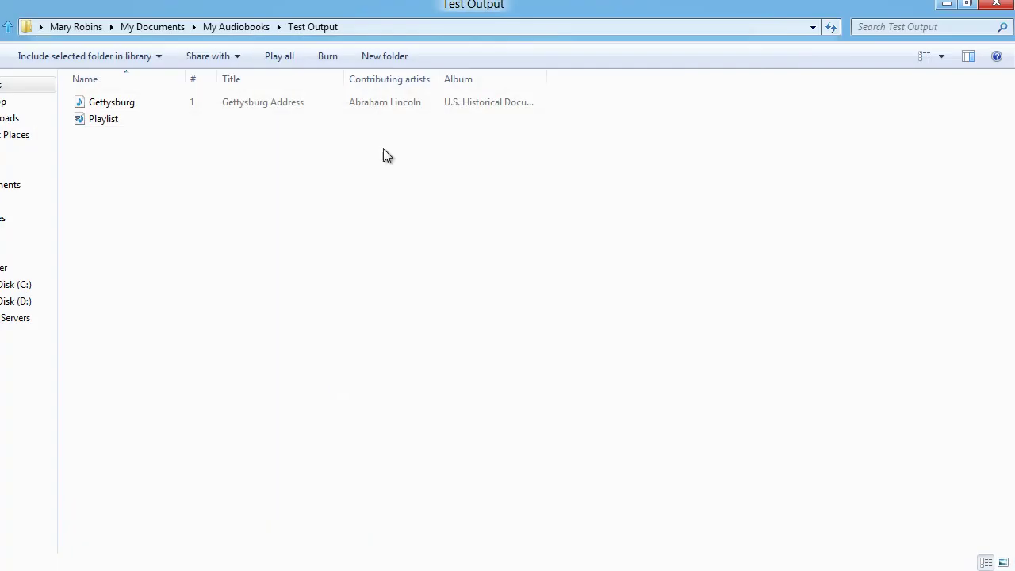
Step: Restore the Test Output window to a smaller size beside the file list and try adding the converted Gettysburg file to the list
double_click(407, 11)
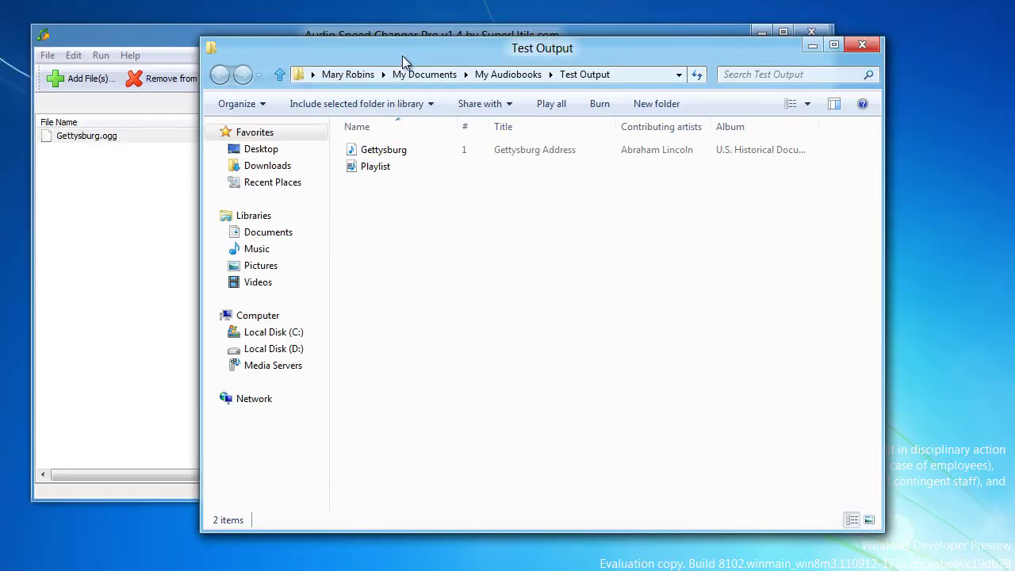
left_click_drag(402, 56, 342, 53)
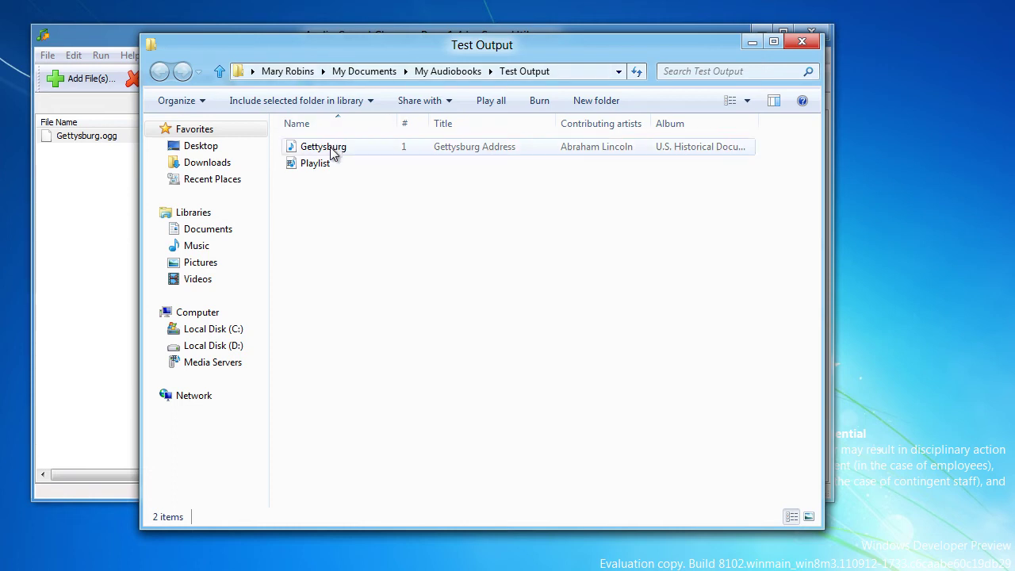
left_click_drag(332, 152, 94, 161)
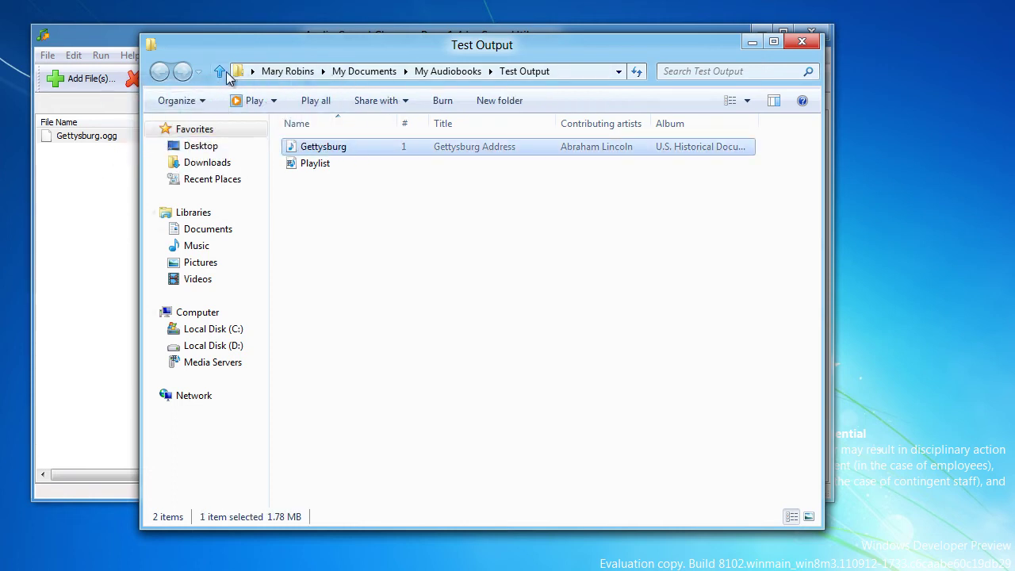
left_click_drag(234, 47, 334, 49)
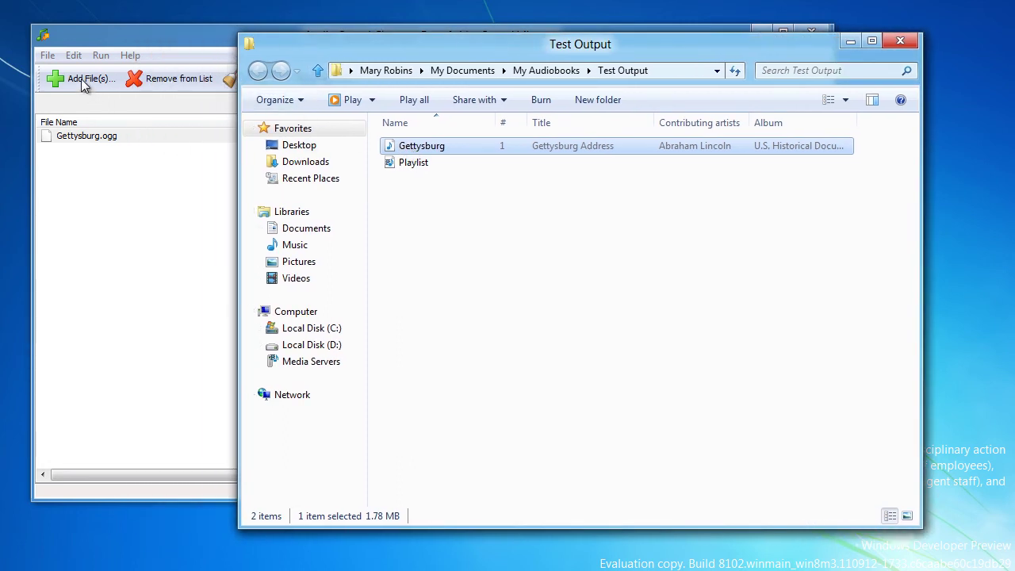
Step: Go up to the My Audiobooks folder, dismiss the conversion message and add the Test Output folder to the file list
left_click(542, 70)
left_click_drag(437, 159, 150, 141)
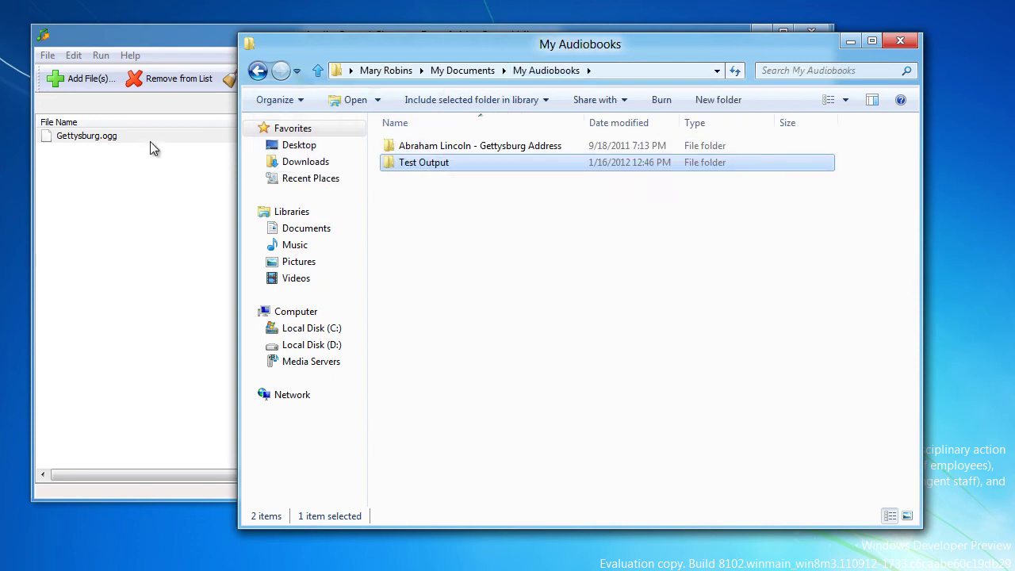
left_click(122, 35)
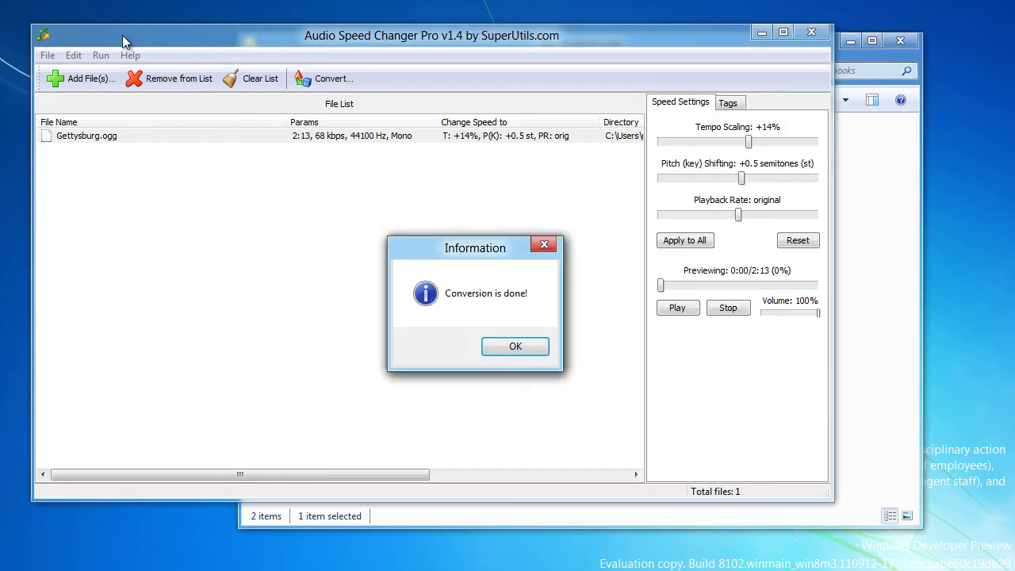
left_click(516, 345)
left_click(874, 370)
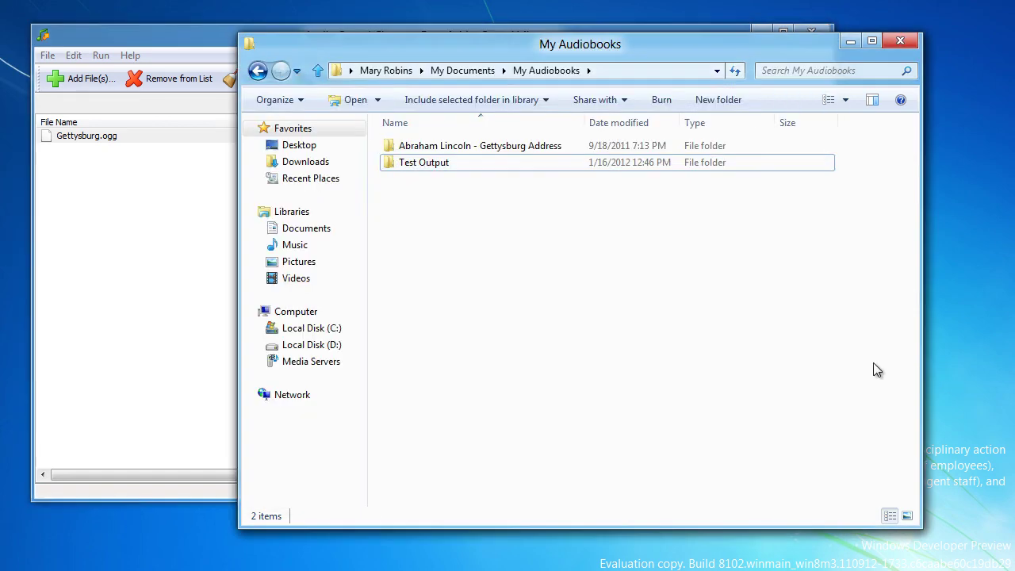
left_click_drag(410, 166, 171, 178)
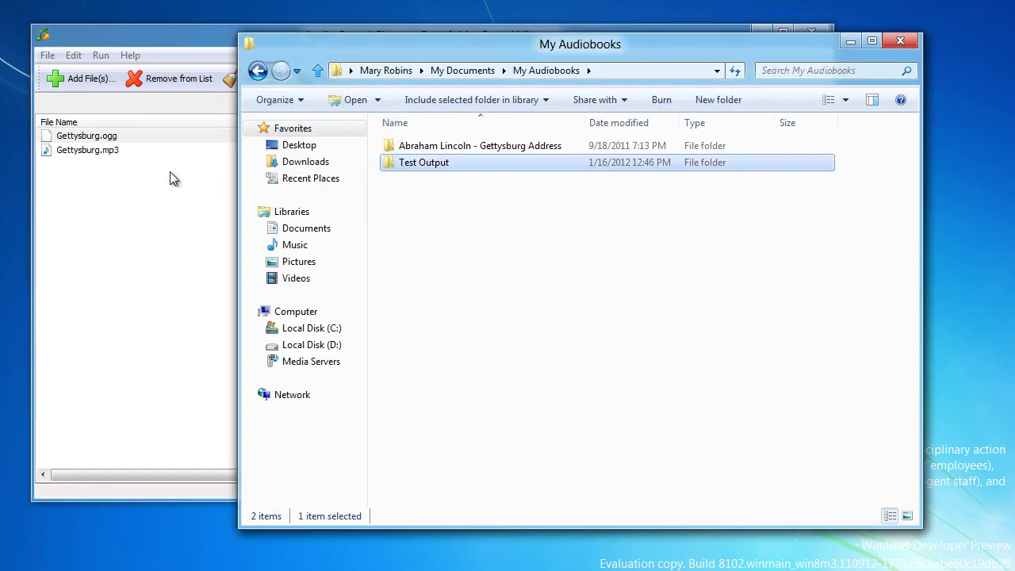
Step: Select the converted Gettysburg.mp3 in the file list and start its preview playback
left_click(170, 179)
left_click(112, 155)
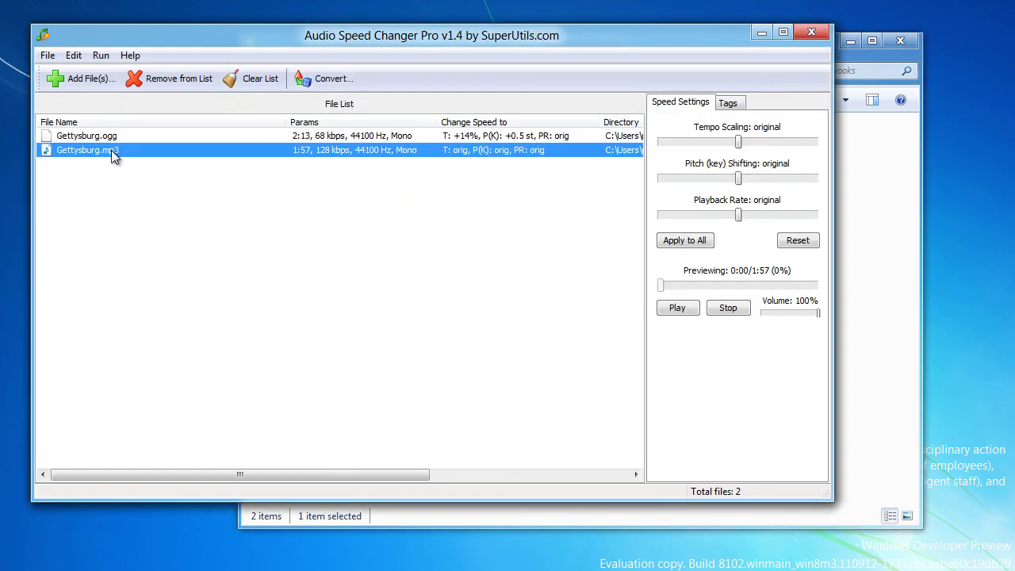
left_click(678, 311)
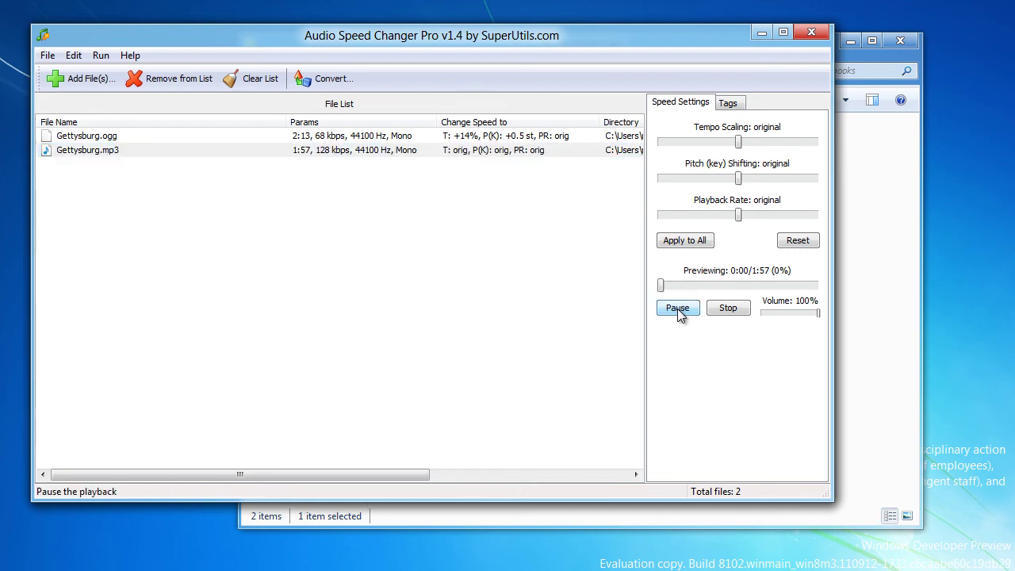
Step: Preview Gettysburg.ogg for comparison and reset its speed settings to the originals
left_click(308, 139)
left_click(676, 308)
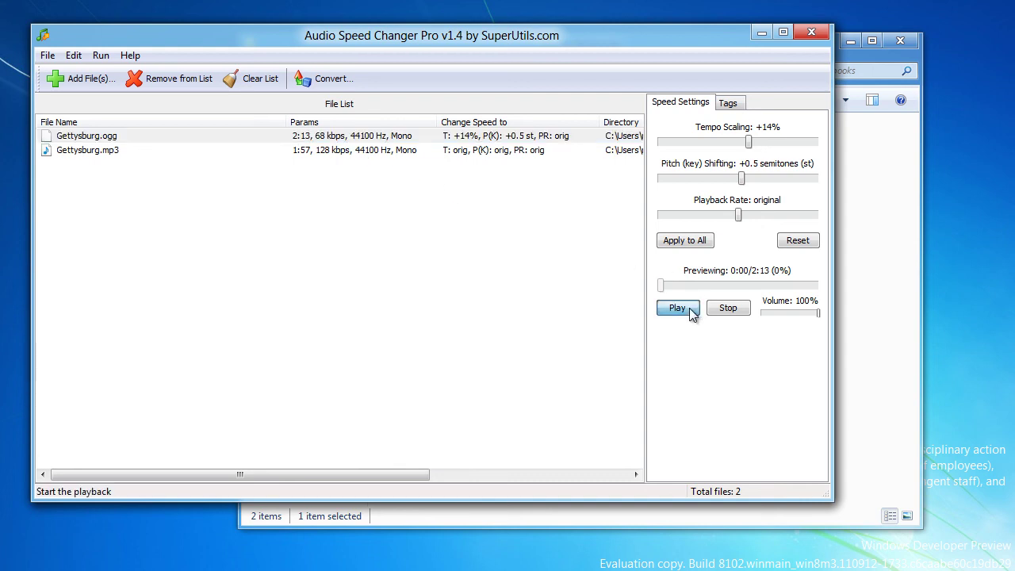
left_click(810, 243)
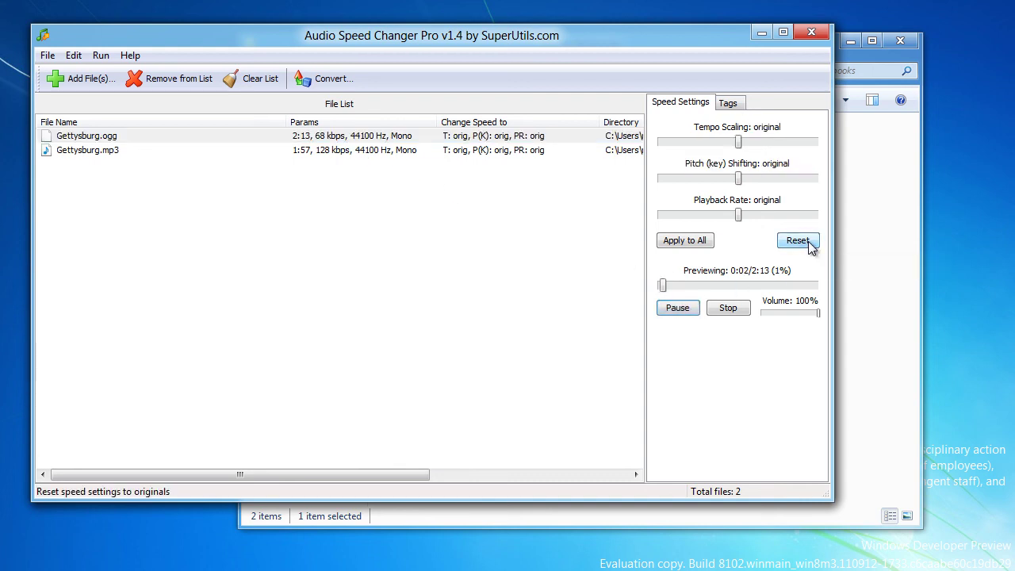
Step: Preview Gettysburg.mp3 again, skipping ahead twice before stopping playback, and close Audio Speed Changer Pro
left_click(348, 156)
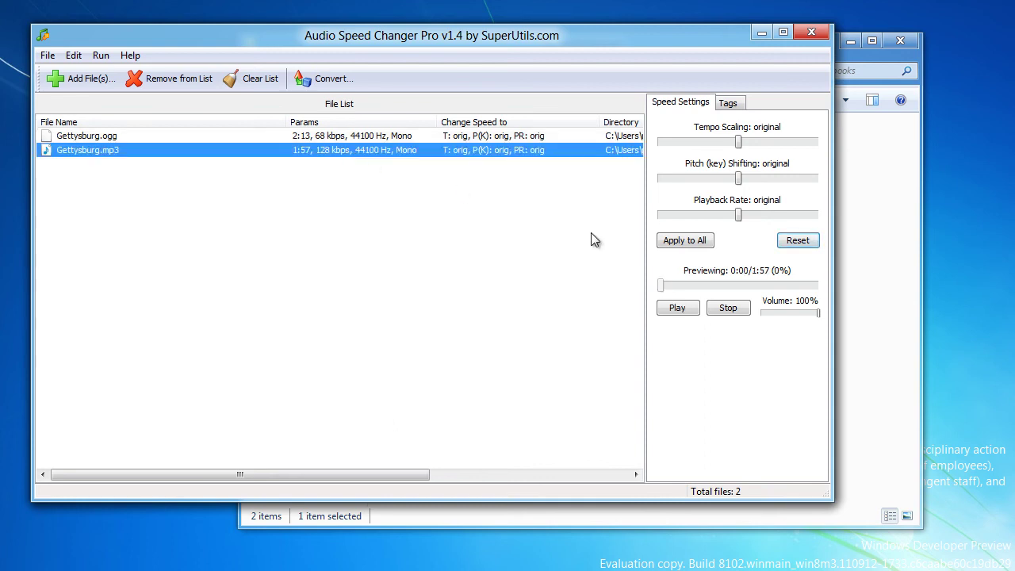
left_click(677, 308)
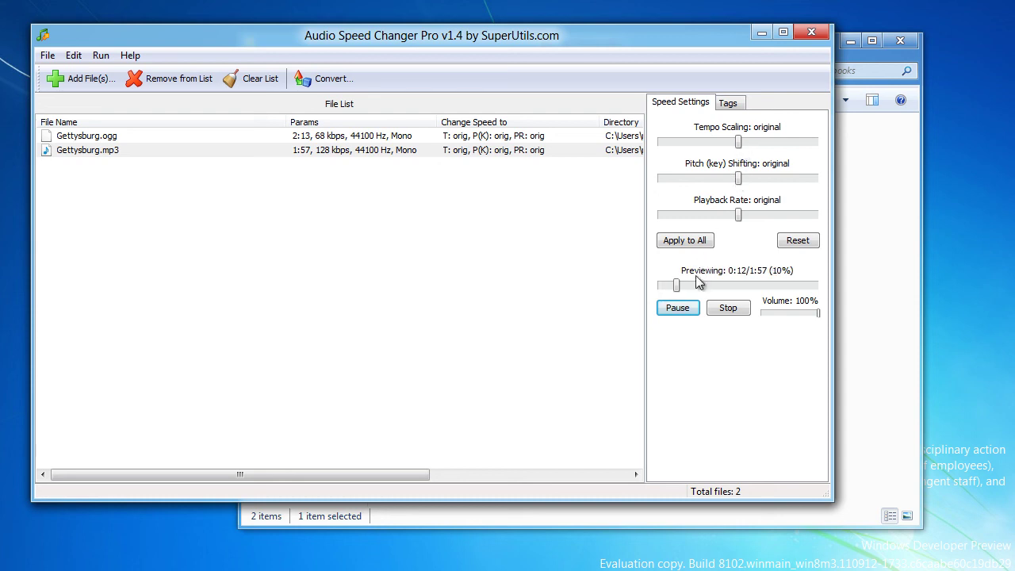
left_click_drag(675, 286, 751, 287)
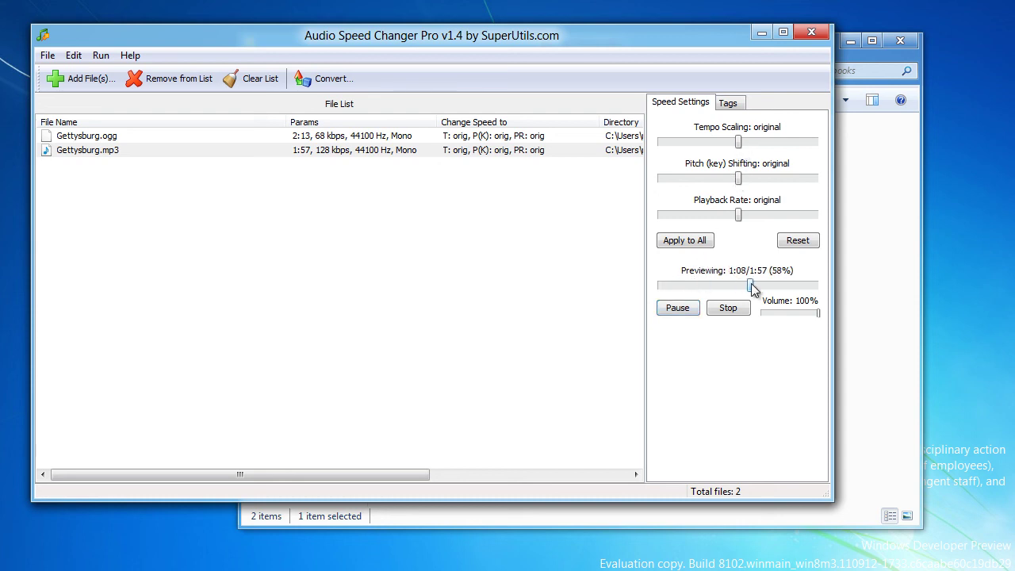
left_click_drag(754, 288, 785, 290)
left_click(729, 309)
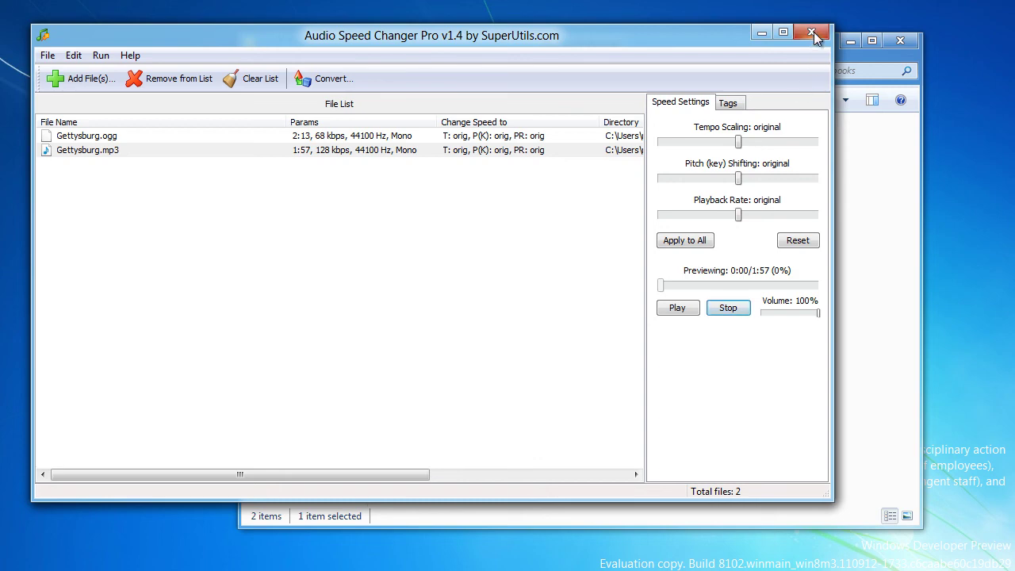
left_click(813, 33)
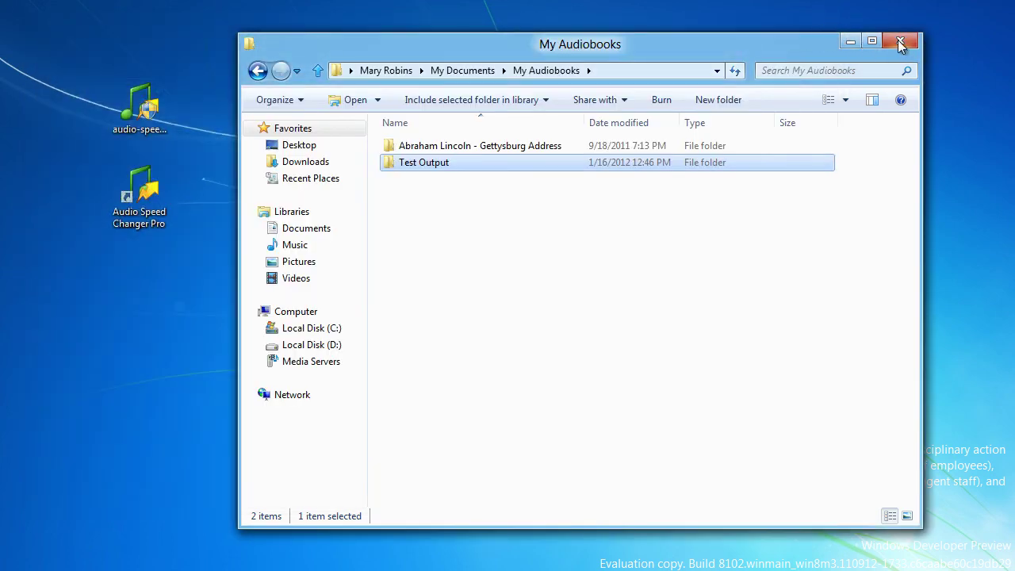